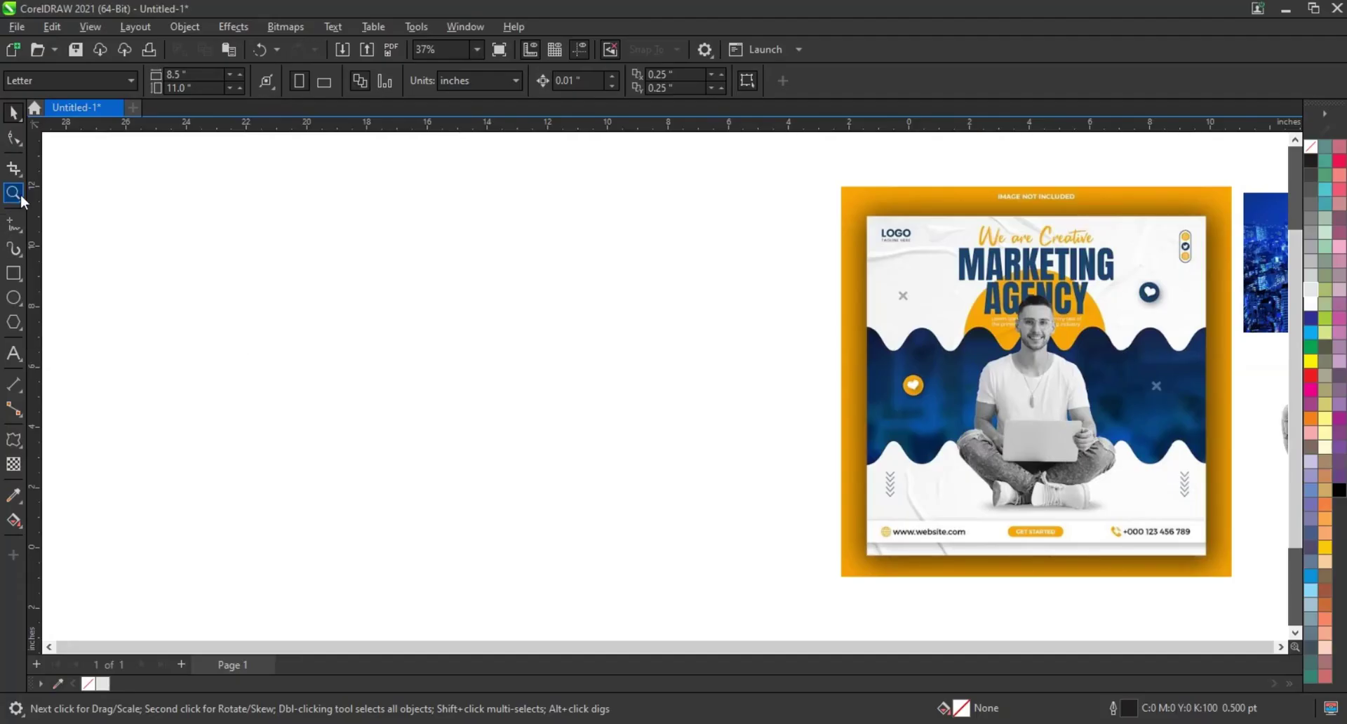
# - Zoom in to inspect the reference post, then fit the empty area and reference into view
pyautogui.click(17, 195)
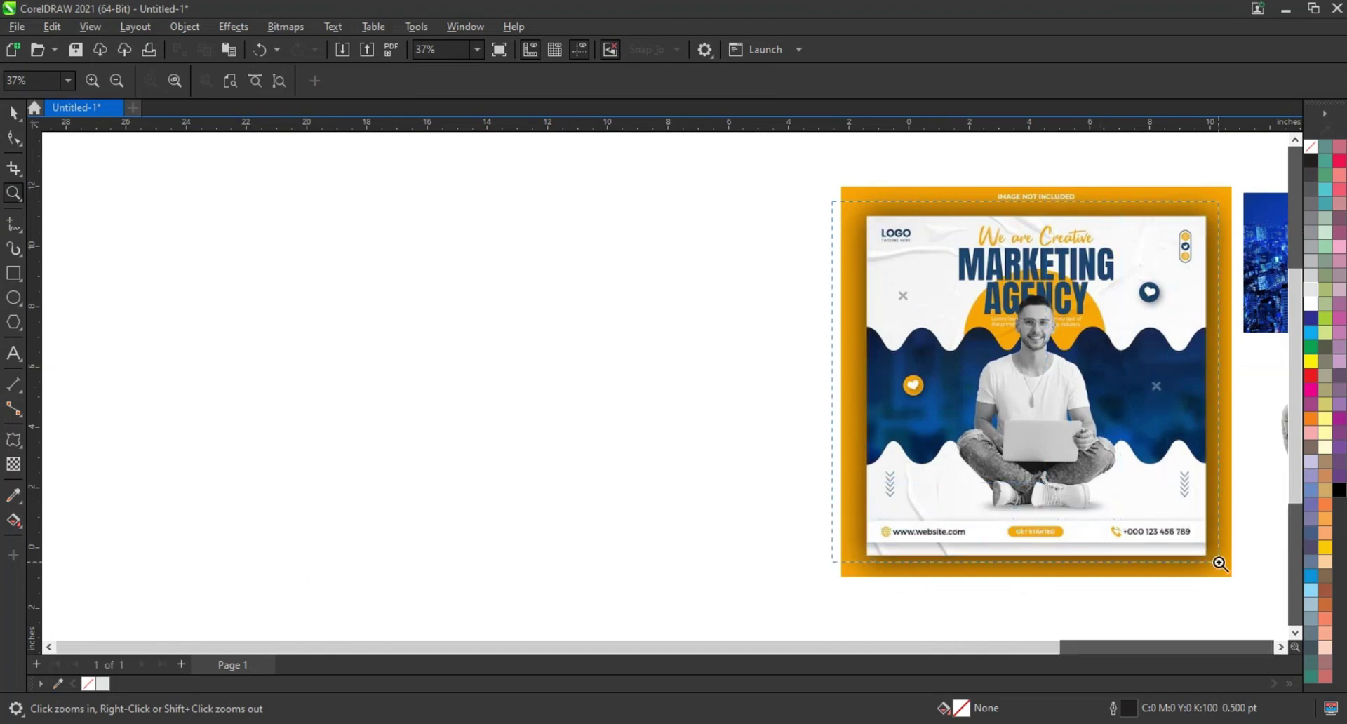
pyautogui.moveTo(1128, 512); pyautogui.dragTo(1212, 557)
pyautogui.click(1207, 548)
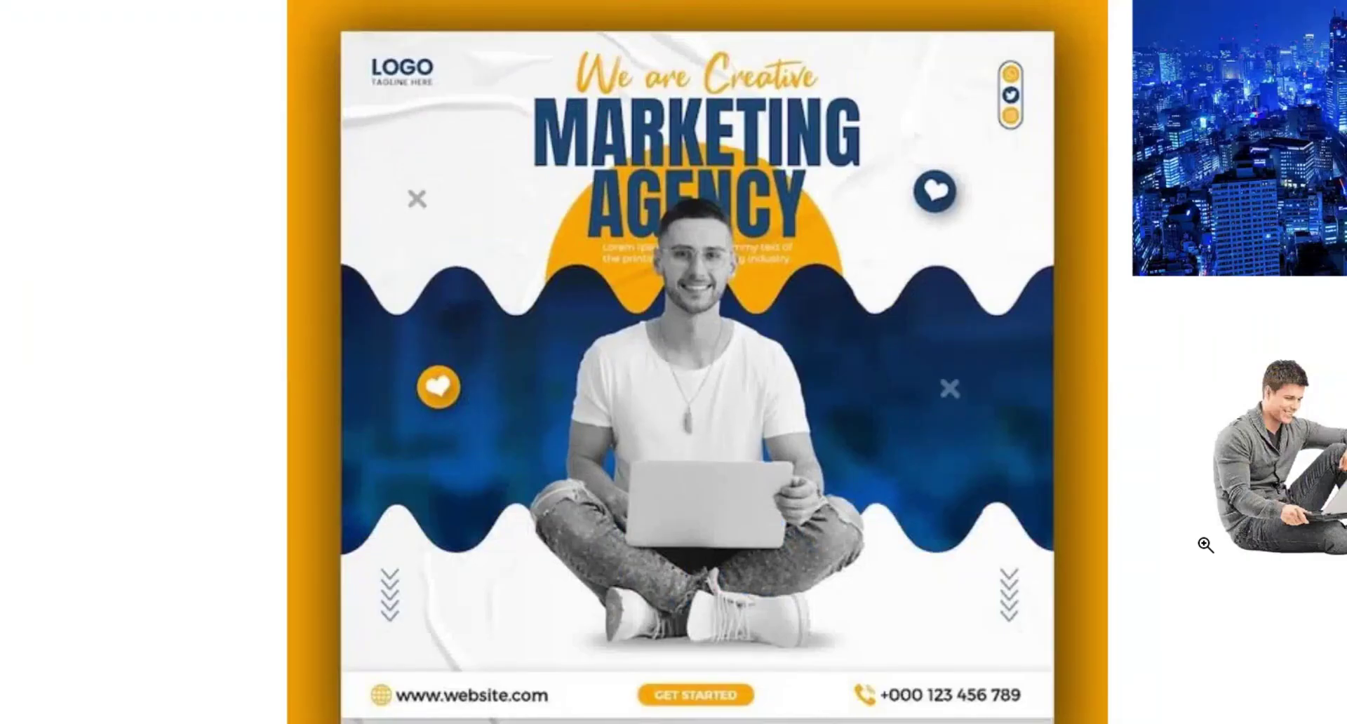
pyautogui.press('Escape')
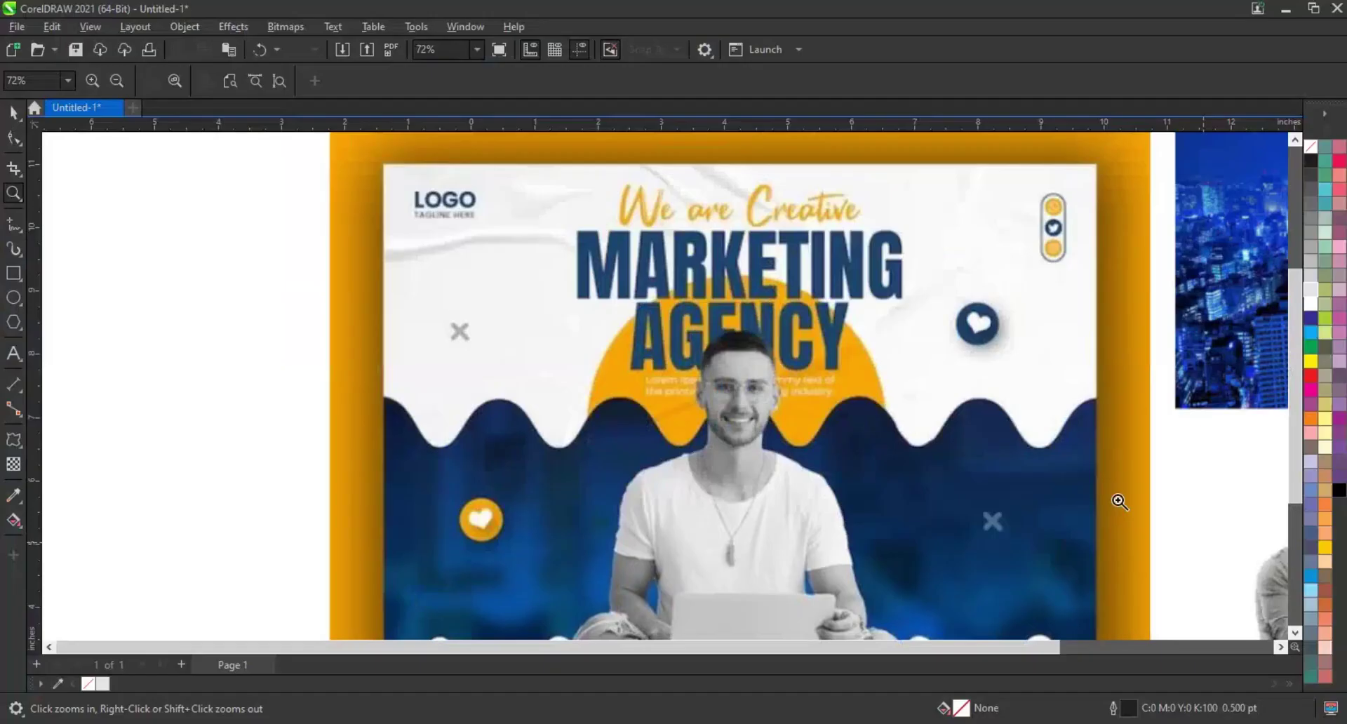
pyautogui.scroll(-1, 1095, 472)
pyautogui.scroll(-2, 1094, 472)
pyautogui.scroll(-1, 274, 305)
pyautogui.moveTo(221, 256); pyautogui.dragTo(1043, 587)
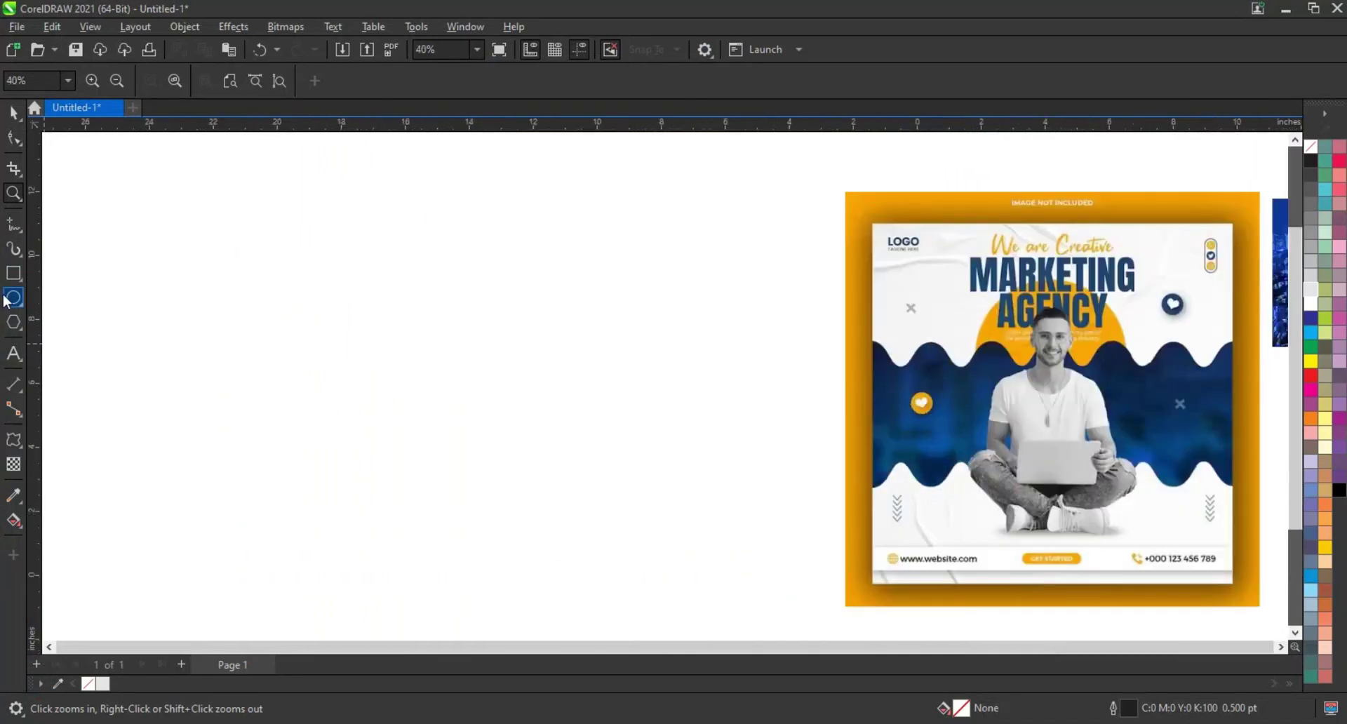
# - Draw a square left of the reference and enlarge it to about 14.375 inches per side
pyautogui.click(13, 272)
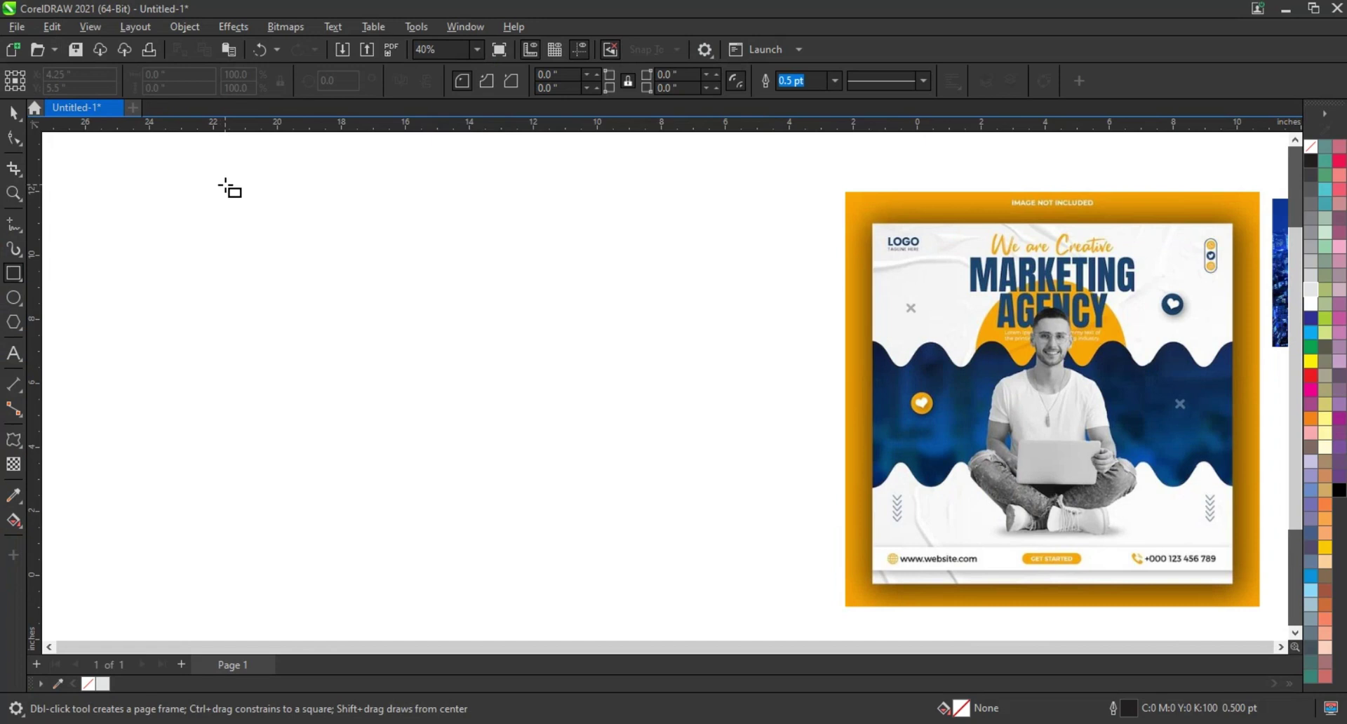
pyautogui.moveTo(226, 185); pyautogui.dragTo(474, 623)
pyautogui.press('space')
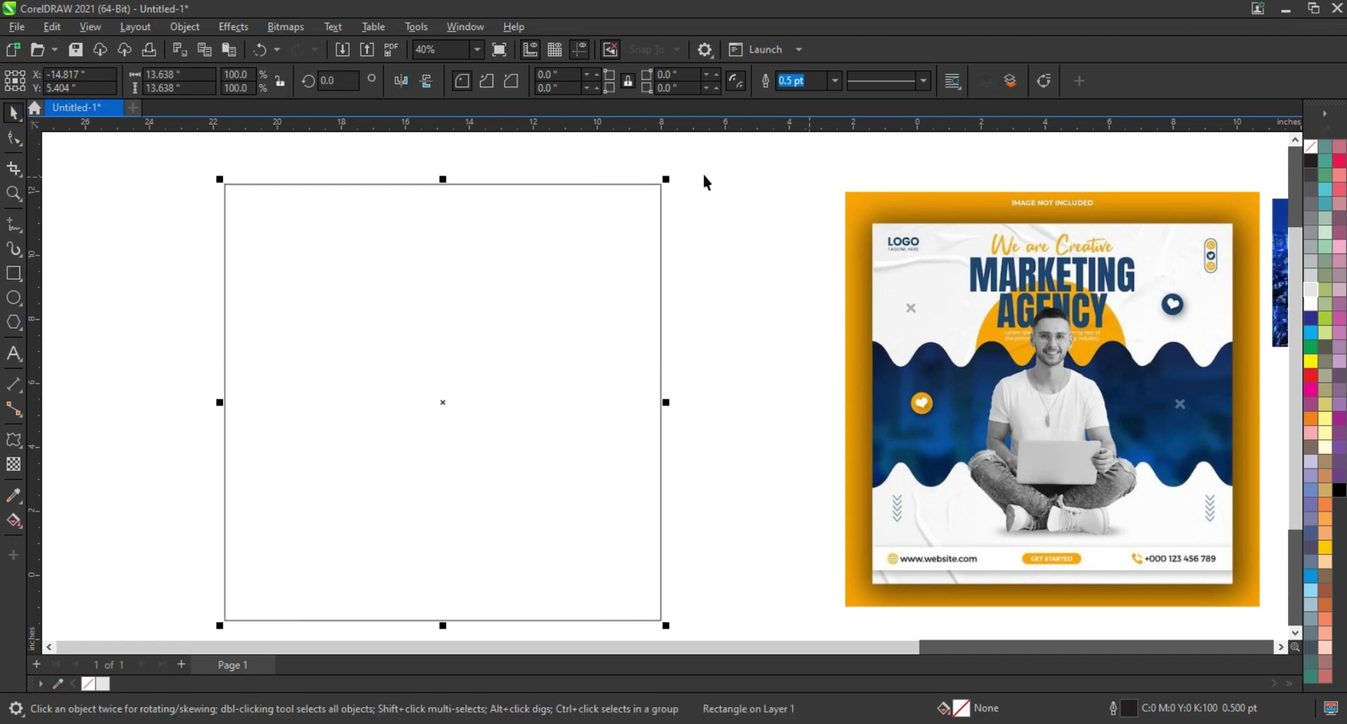
pyautogui.moveTo(670, 184); pyautogui.dragTo(686, 165)
pyautogui.moveTo(634, 244); pyautogui.dragTo(648, 241)
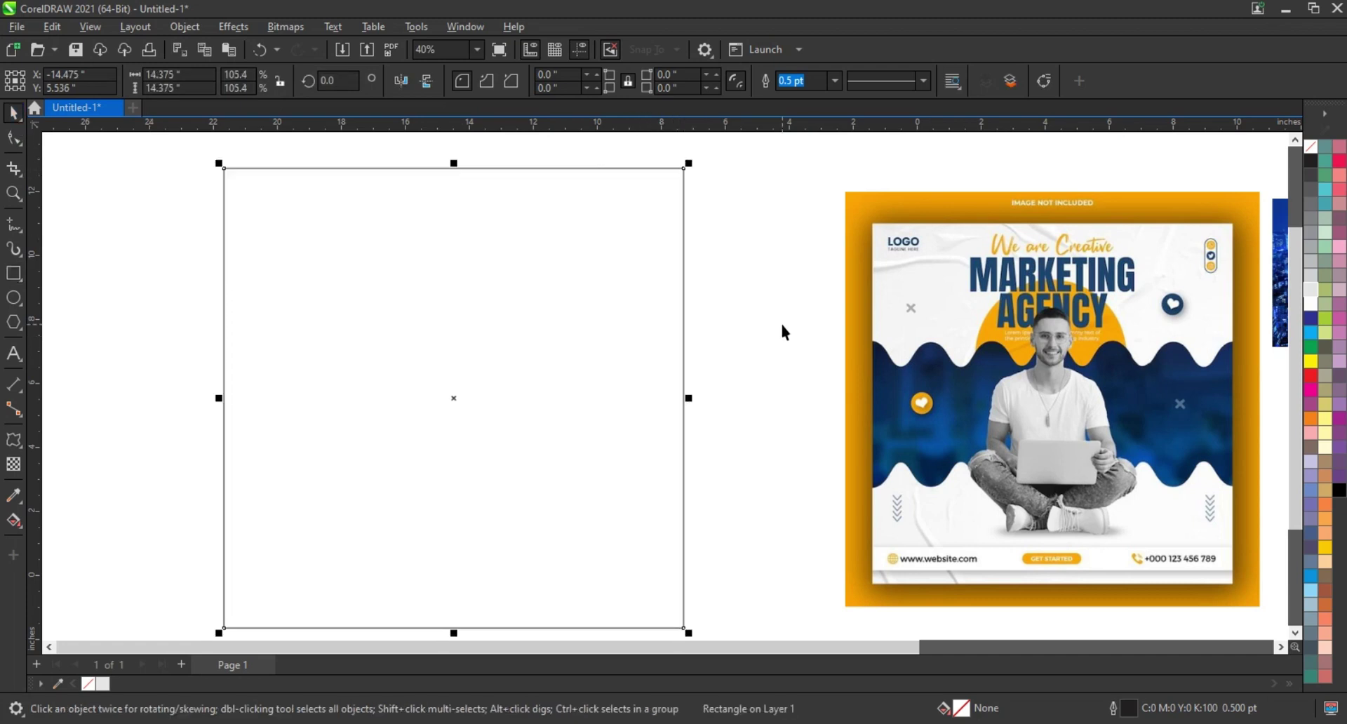
pyautogui.click(782, 326)
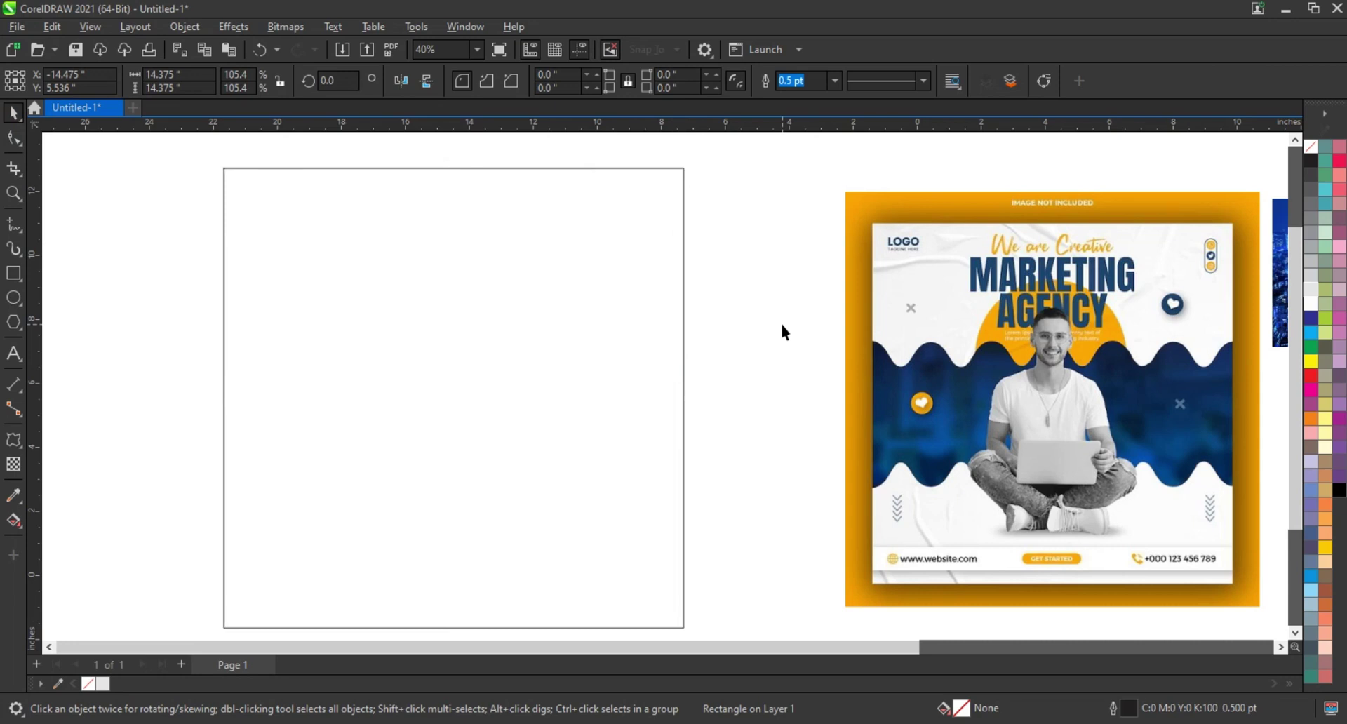
# - Draw a straight horizontal line across the square, from its left side to past its right edge
pyautogui.click(15, 228)
pyautogui.click(154, 362)
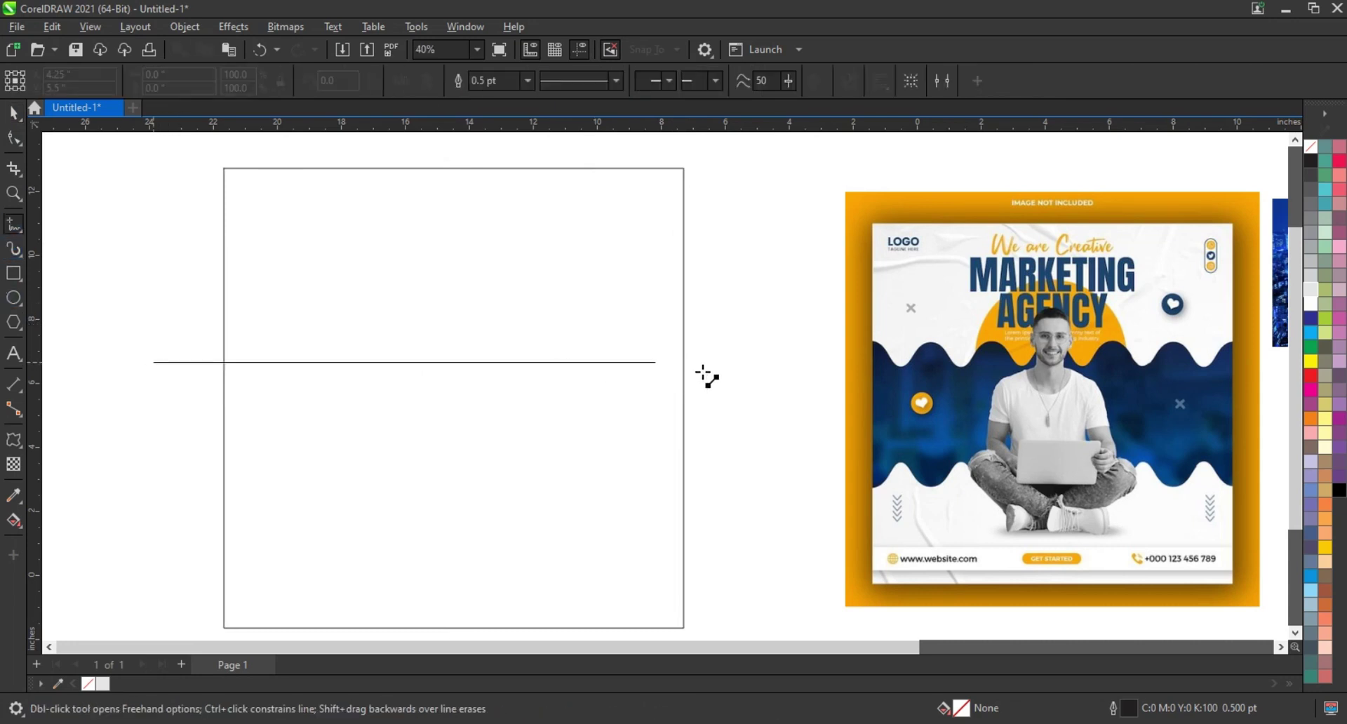
pyautogui.click(757, 363)
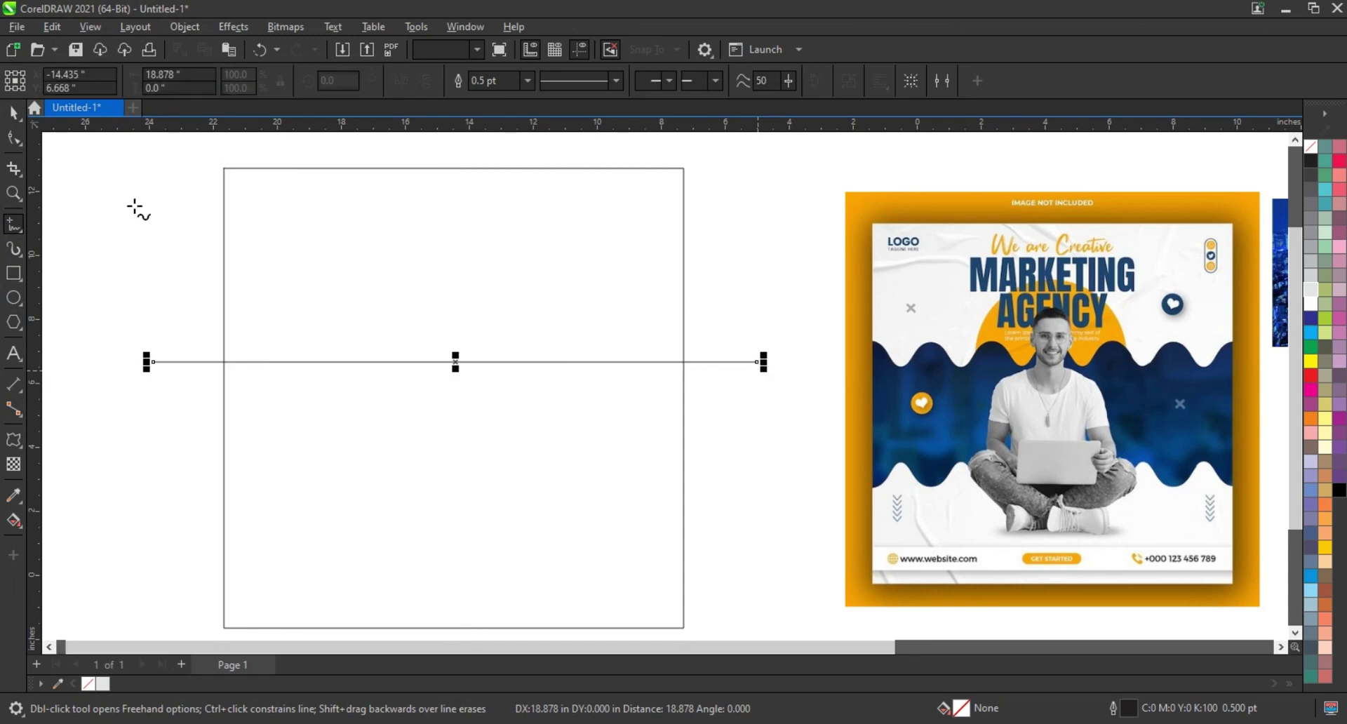
pyautogui.click(13, 113)
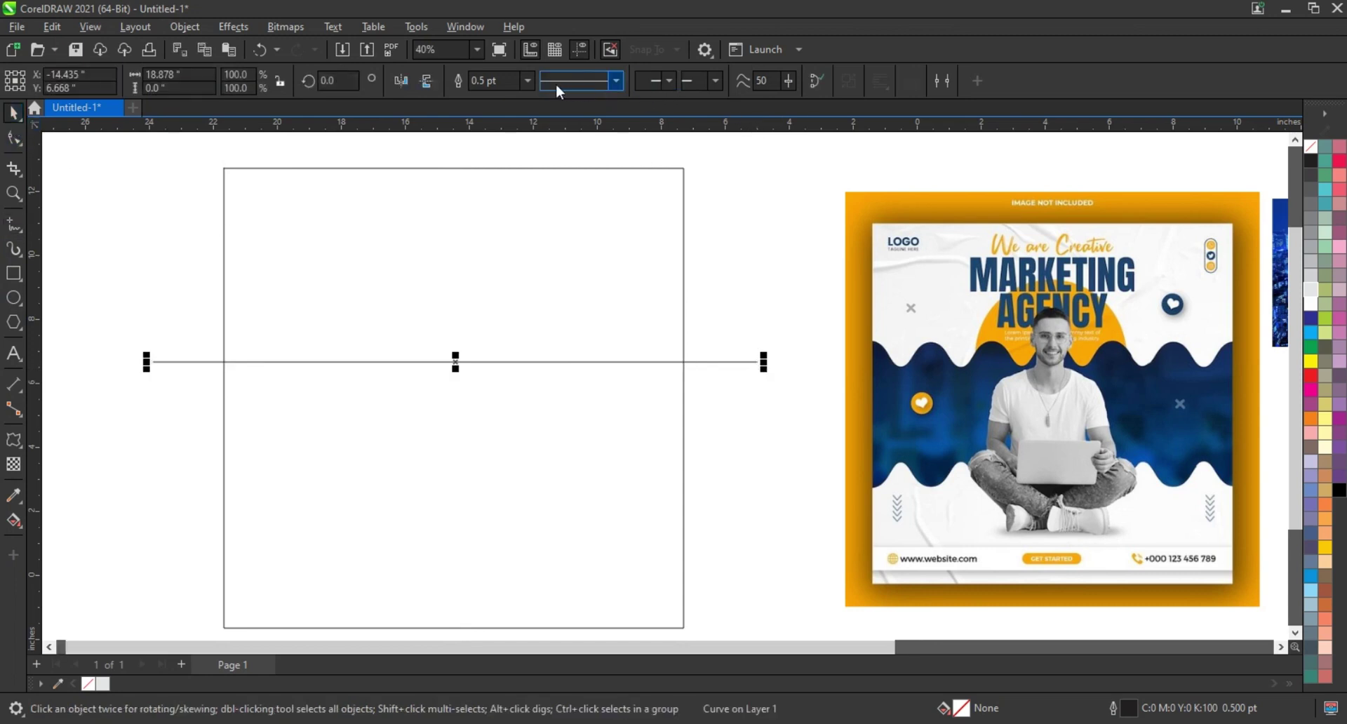
# - Thicken the line's outline width to 8.0 pt
pyautogui.click(527, 80)
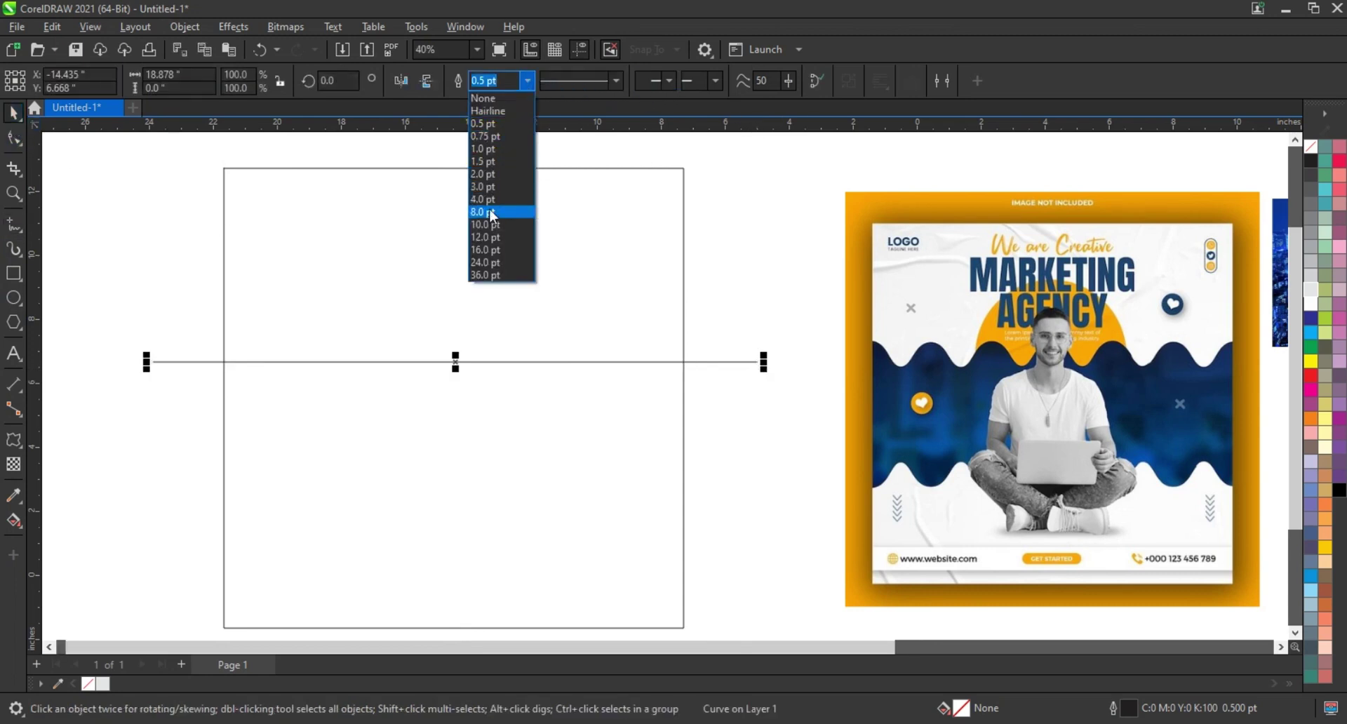
pyautogui.click(487, 200)
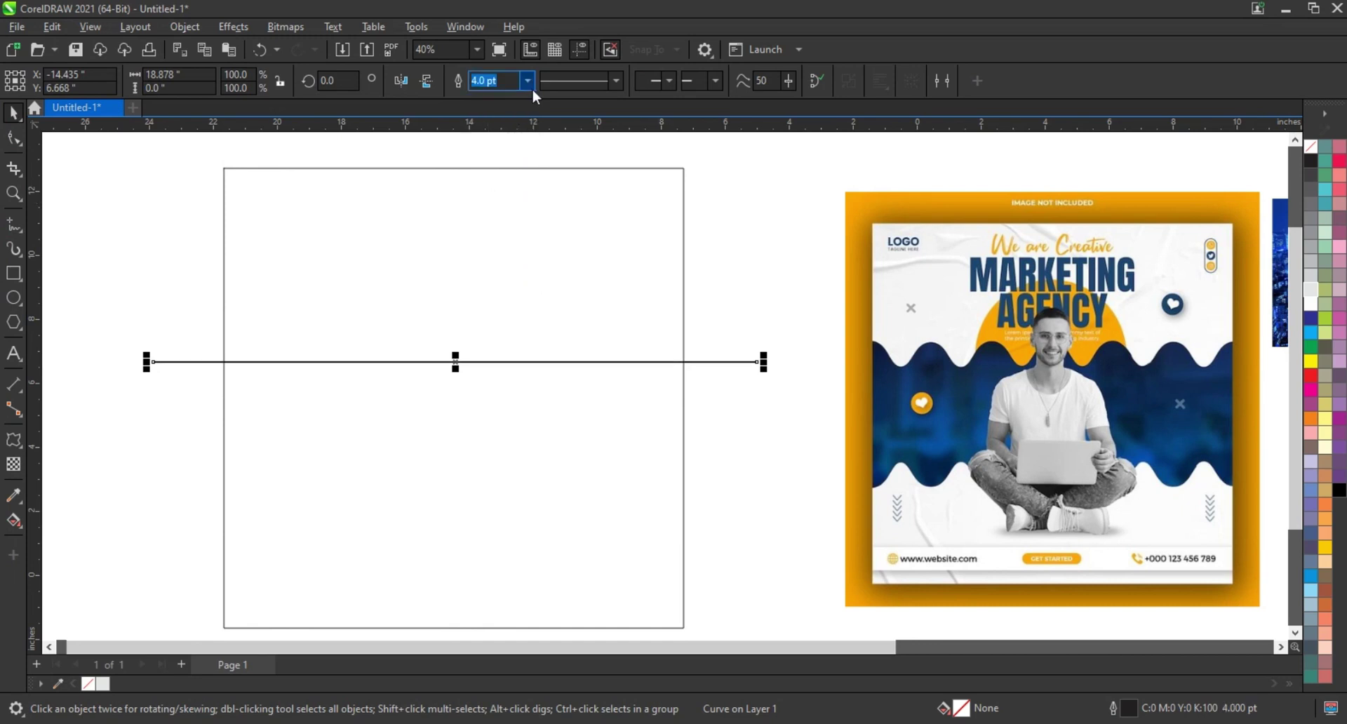
pyautogui.click(527, 80)
pyautogui.click(487, 212)
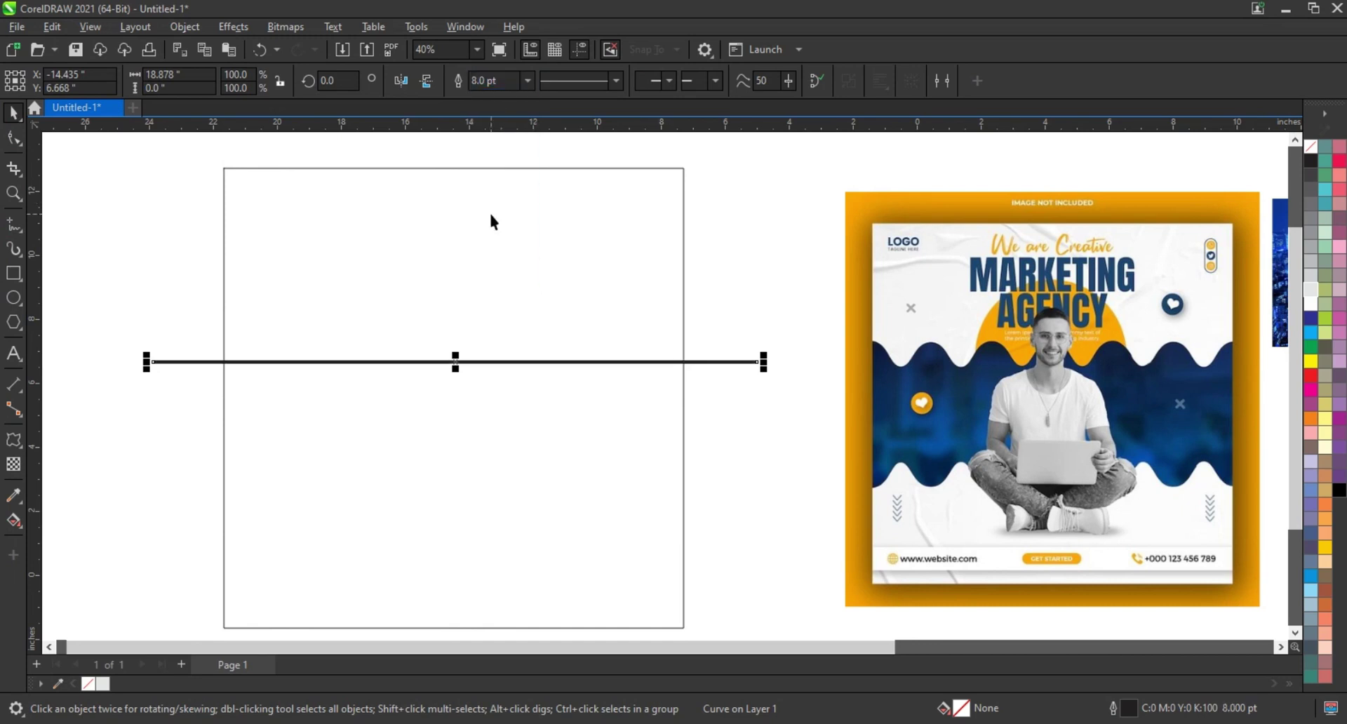
pyautogui.click(23, 453)
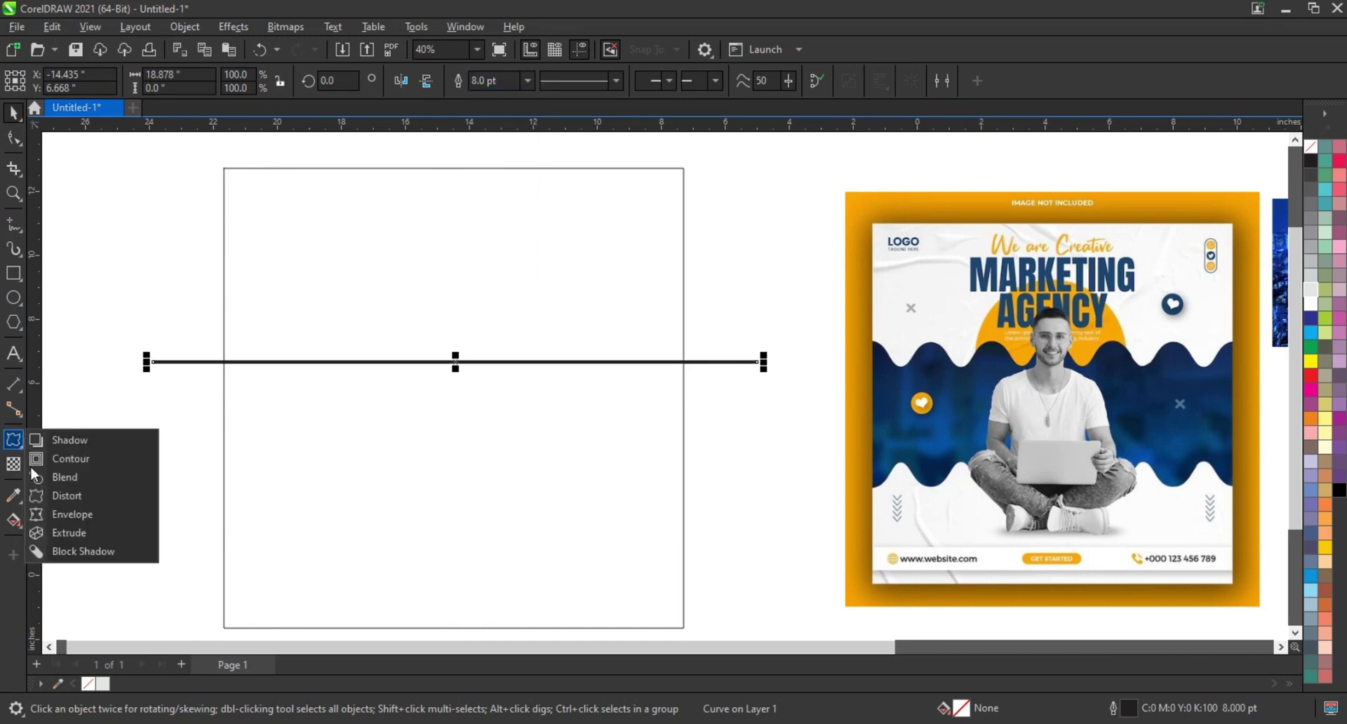
# - Apply a Zipper distortion with many peaks to the line and smooth it into a wave
pyautogui.click(21, 454)
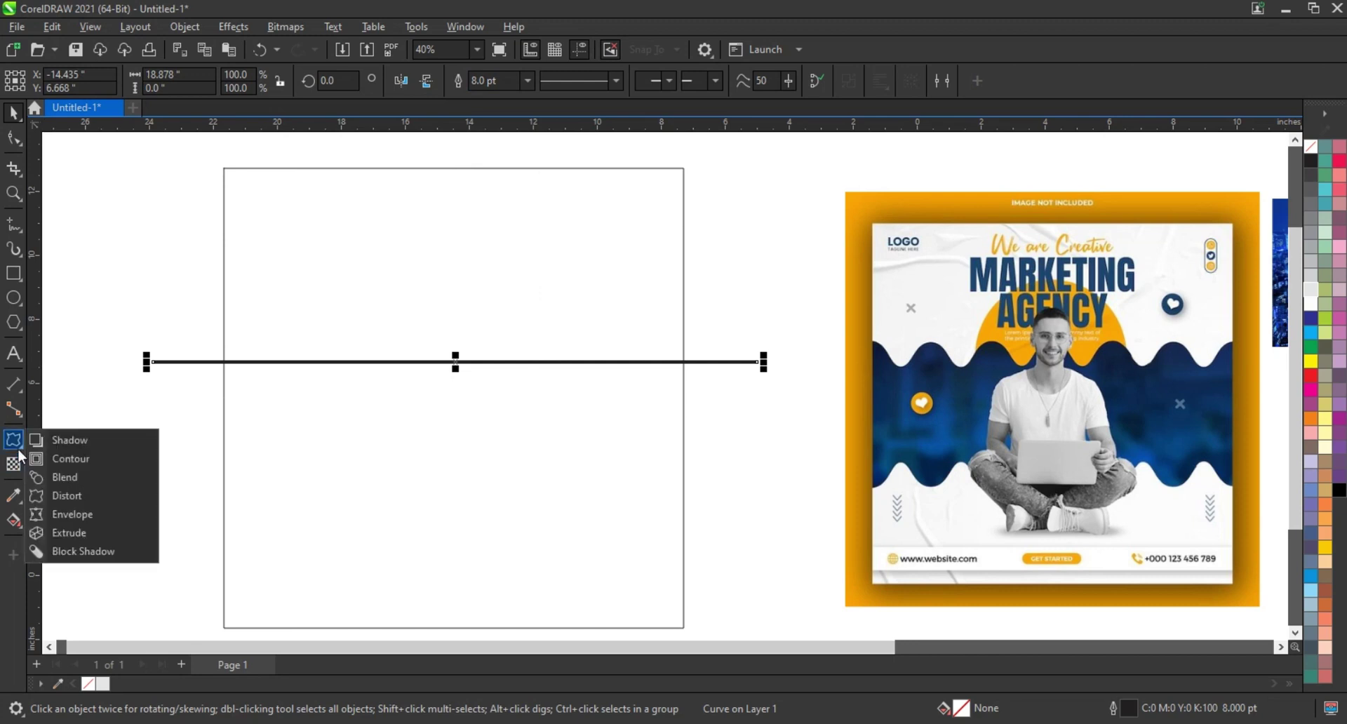
pyautogui.click(68, 497)
pyautogui.moveTo(453, 366); pyautogui.dragTo(449, 406)
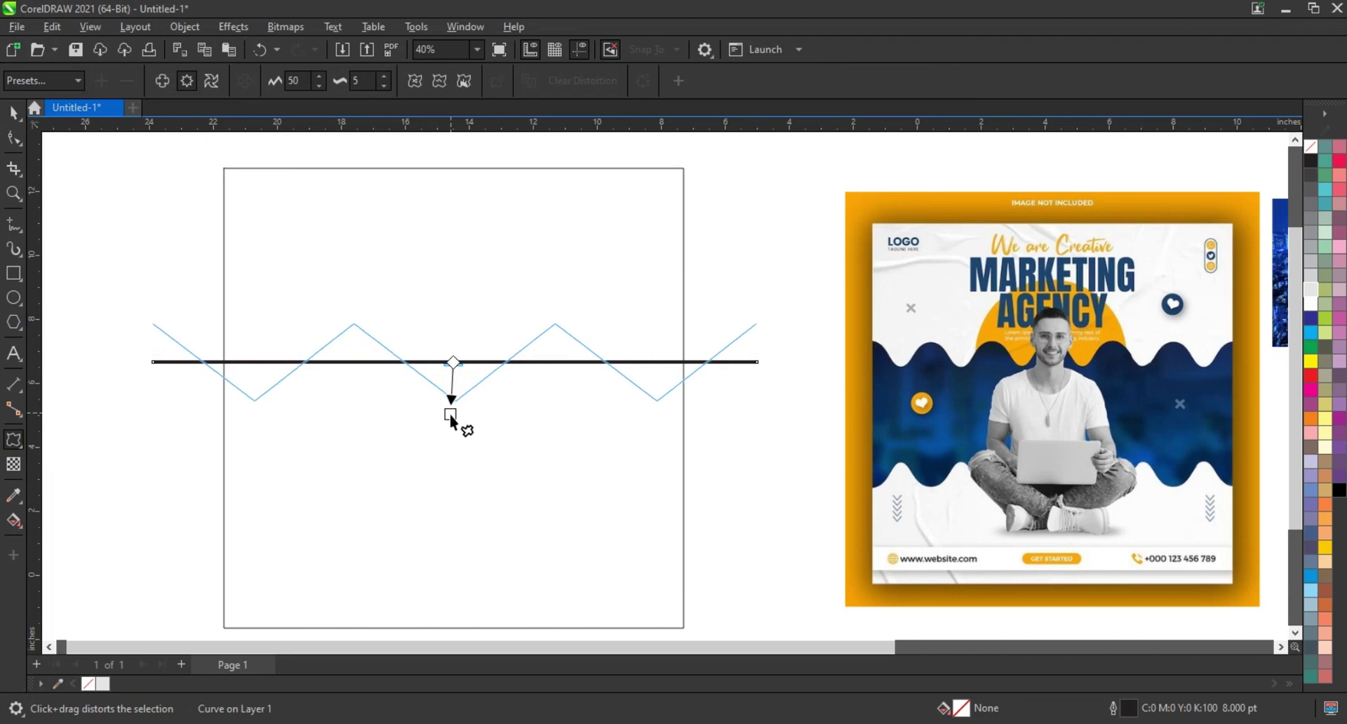
pyautogui.moveTo(449, 406); pyautogui.dragTo(452, 421)
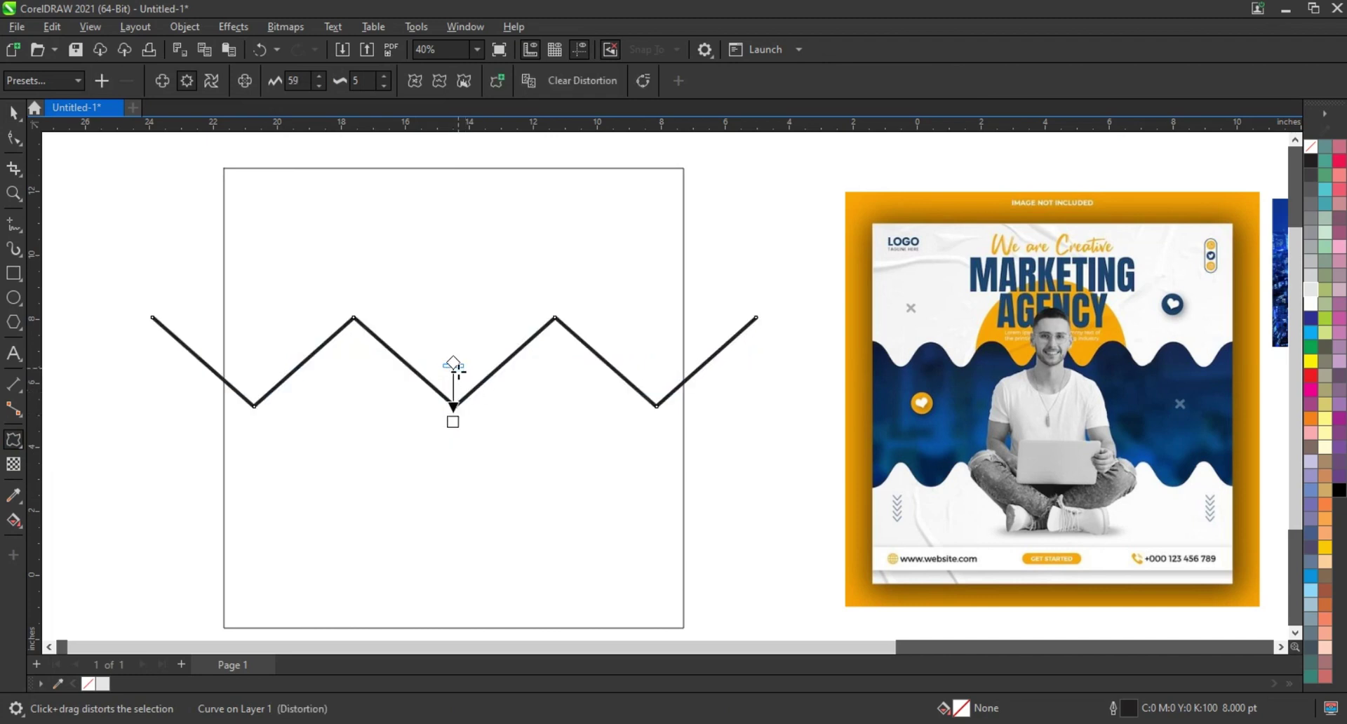
pyautogui.moveTo(453, 365); pyautogui.dragTo(457, 373)
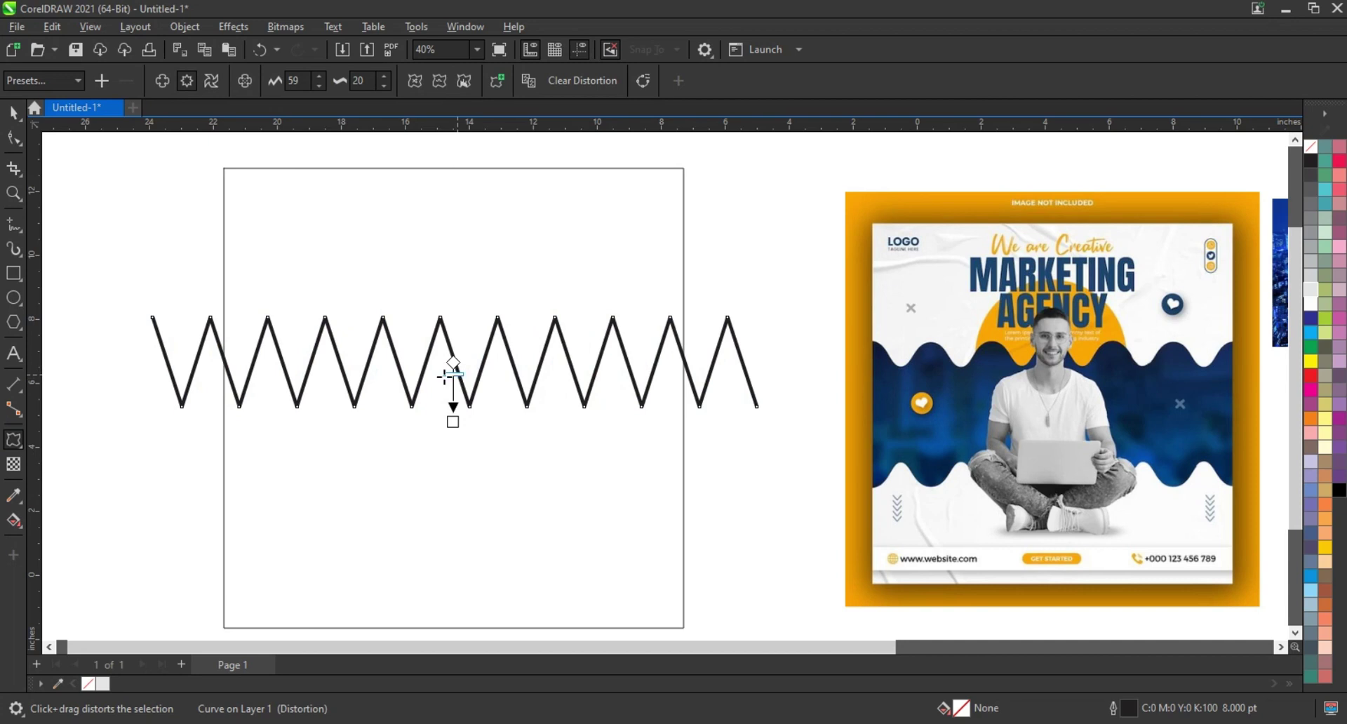
pyautogui.click(440, 89)
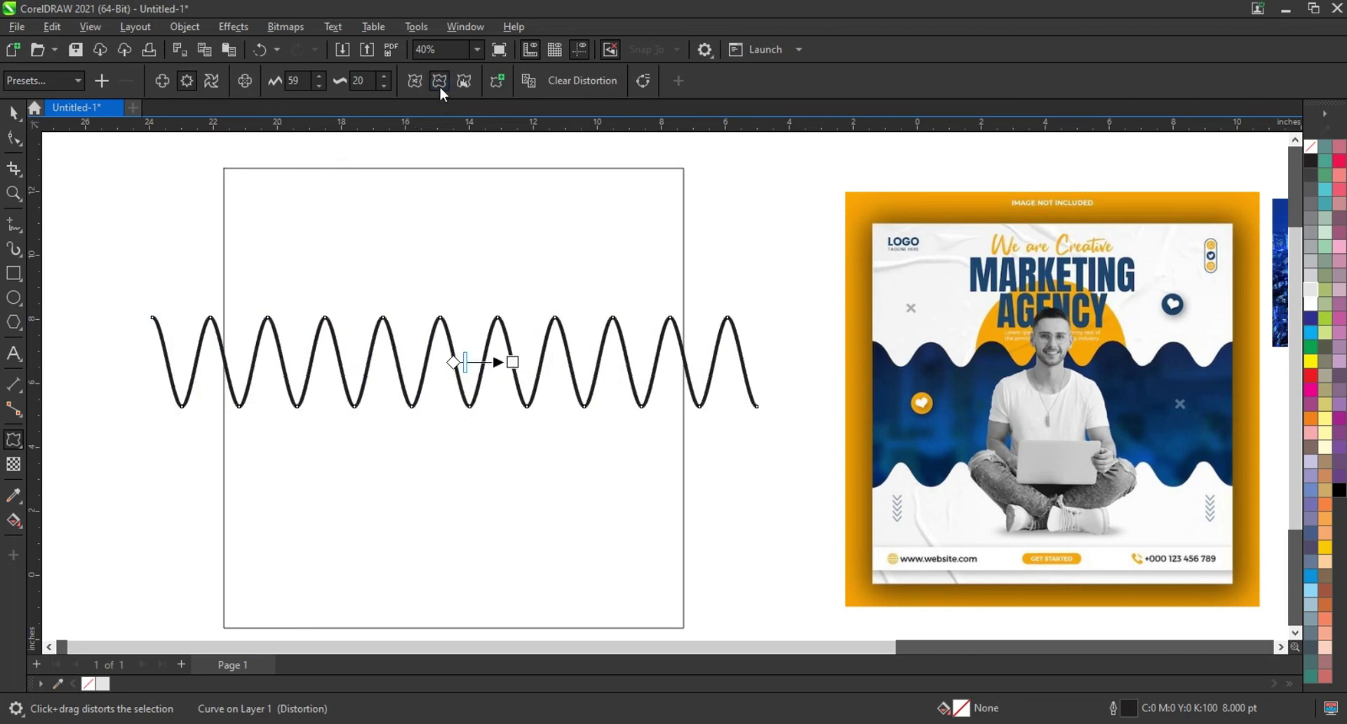
# - Flatten the wave to about 1.158 inches tall and stretch it to 21.366 inches wide
pyautogui.click(13, 112)
pyautogui.moveTo(456, 415); pyautogui.dragTo(457, 385)
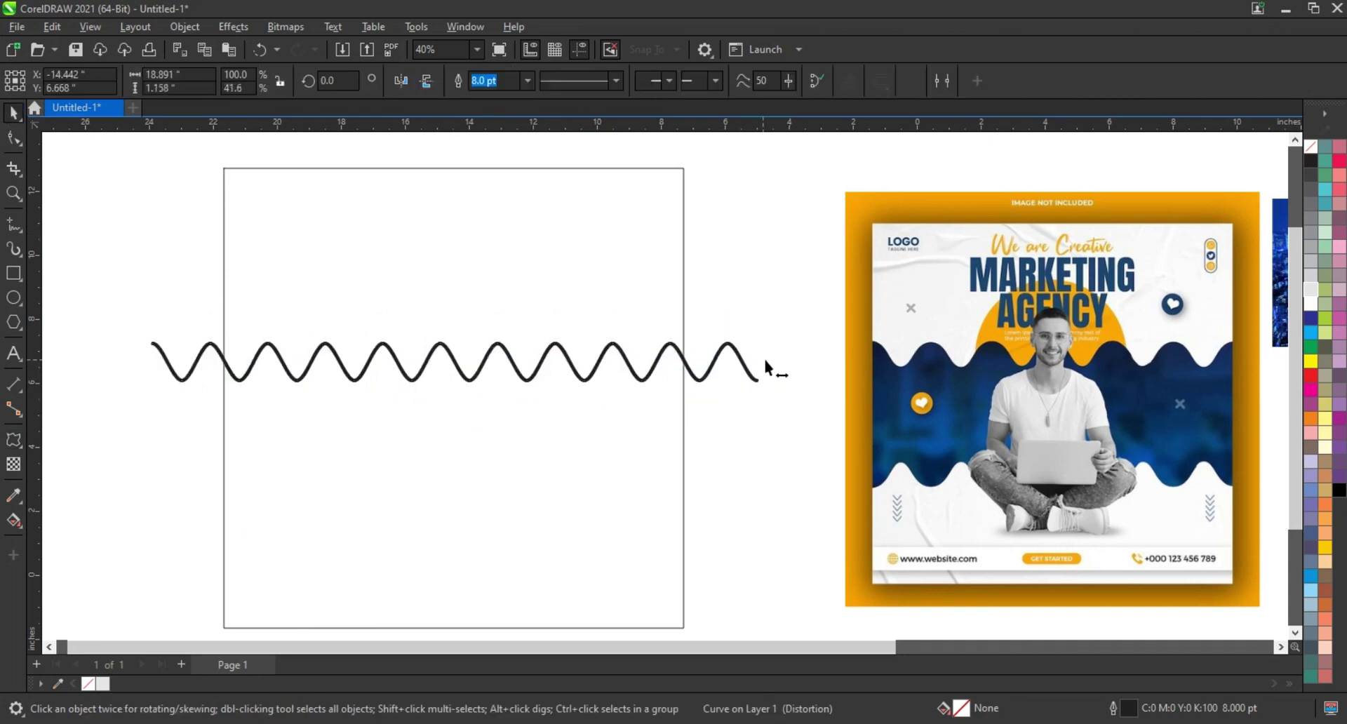
pyautogui.moveTo(763, 362); pyautogui.dragTo(801, 359)
# - Move the wave higher in the square and drop a duplicate wave below it
pyautogui.keyDown('shift'); pyautogui.click(684, 449); pyautogui.keyUp('shift')
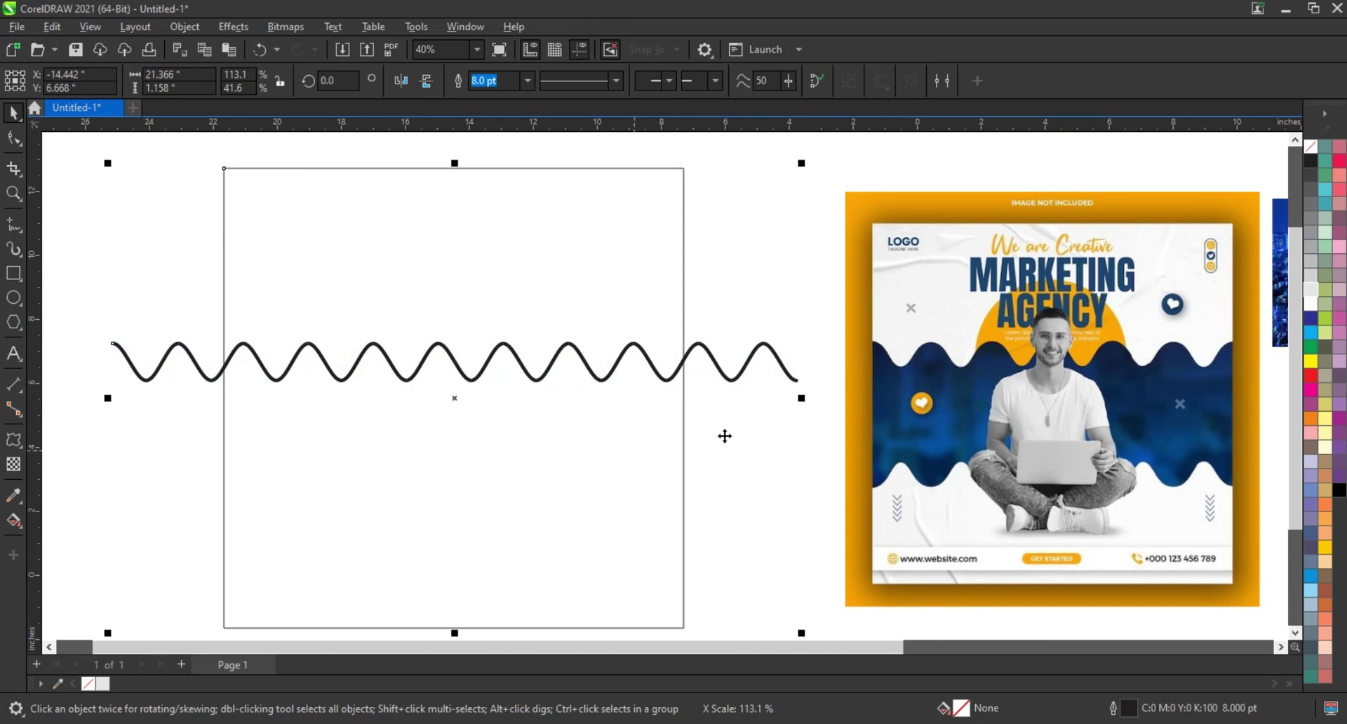
pyautogui.click(730, 407)
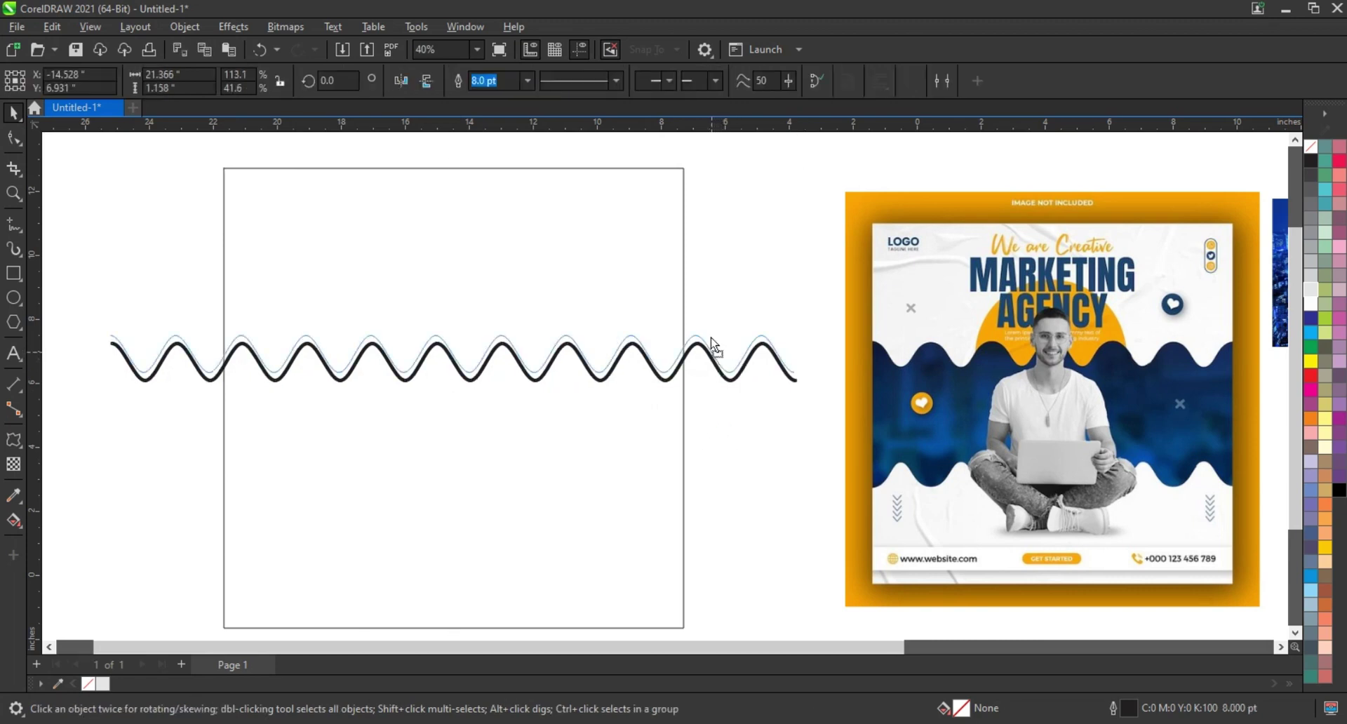
pyautogui.moveTo(713, 365)
pyautogui.mouseDown()
pyautogui.moveTo(713, 333)
pyautogui.moveTo(714, 497)
pyautogui.mouseUp()
pyautogui.click(719, 389)
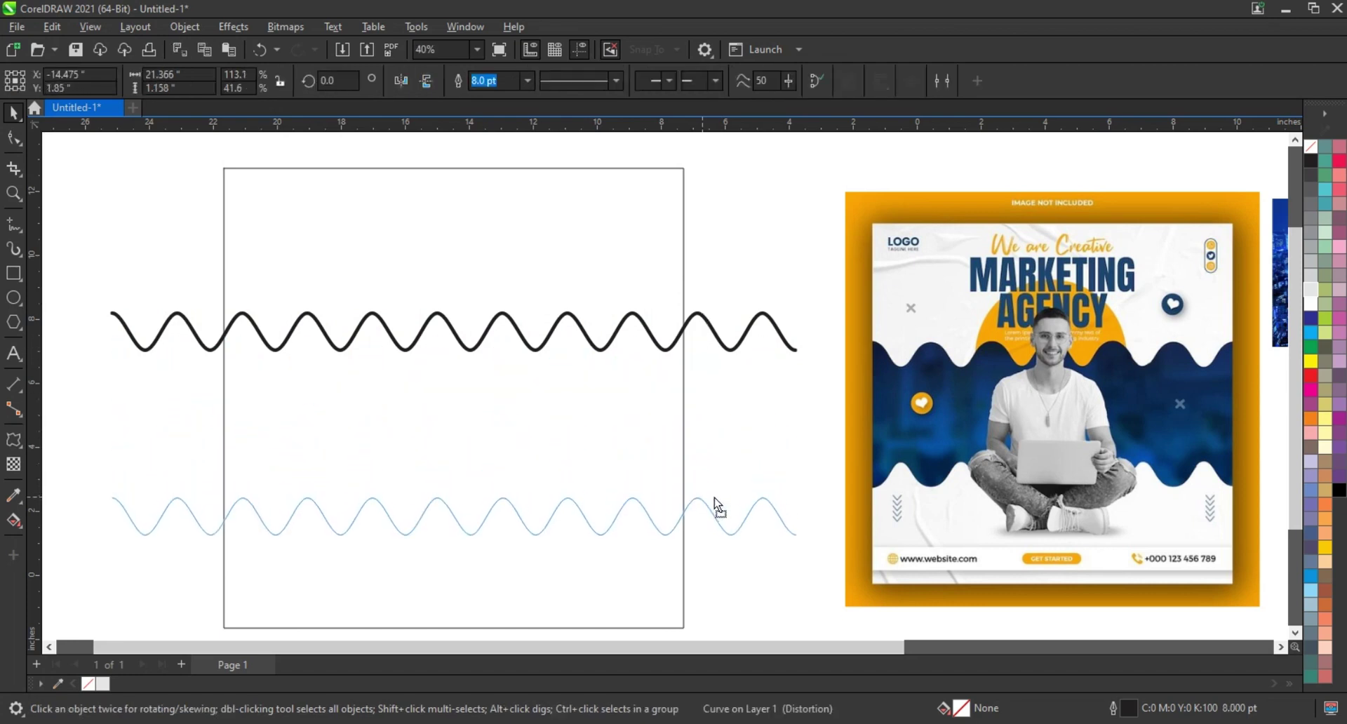
pyautogui.moveTo(714, 498); pyautogui.dragTo(714, 499)
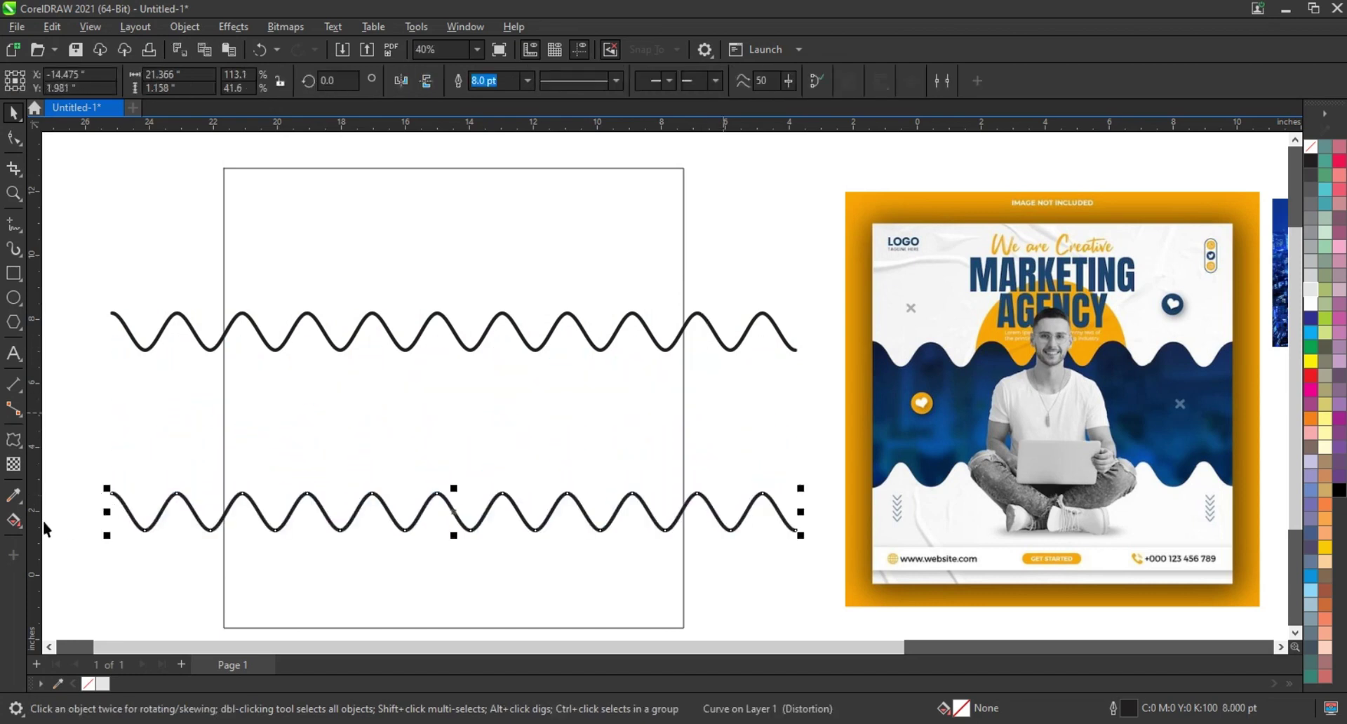
pyautogui.click(25, 535)
# - Fill the area between the two waves with blue and delete both wave lines
pyautogui.click(51, 540)
pyautogui.click(331, 436)
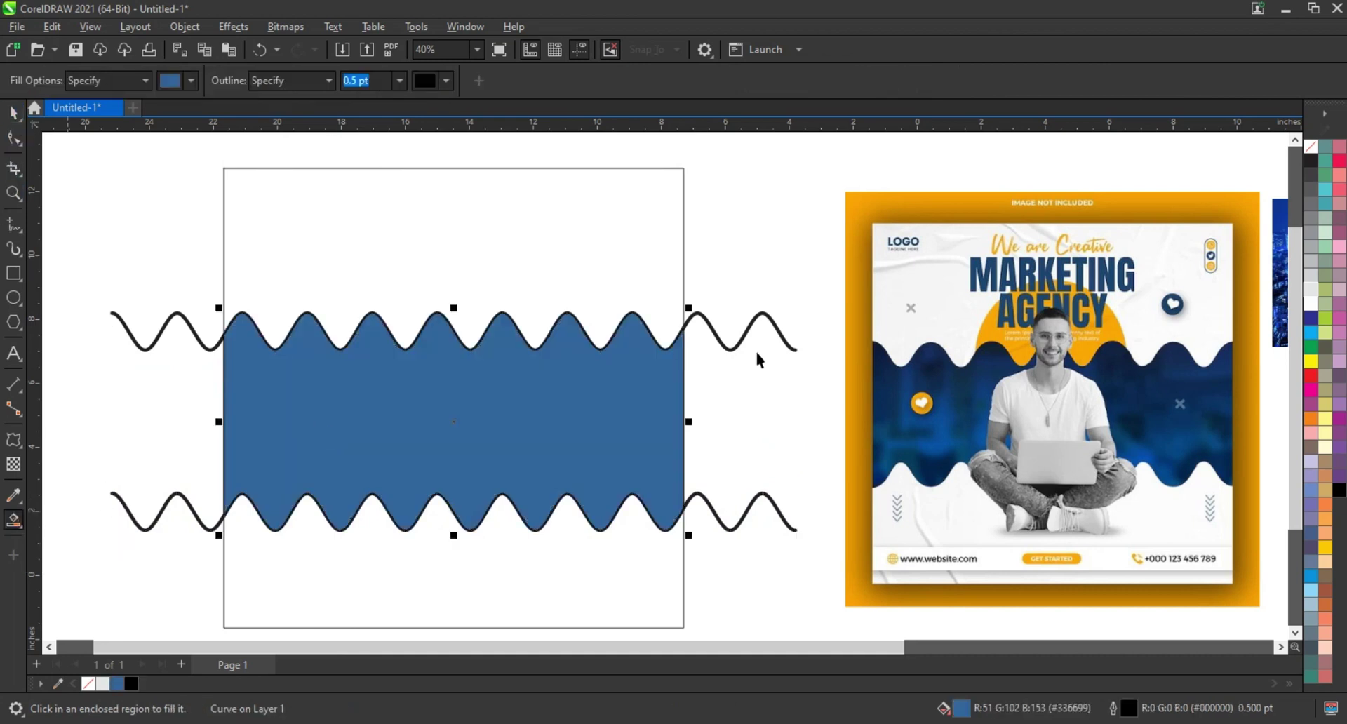
pyautogui.press('space')
pyautogui.click(773, 346)
pyautogui.press('Delete')
pyautogui.click(761, 499)
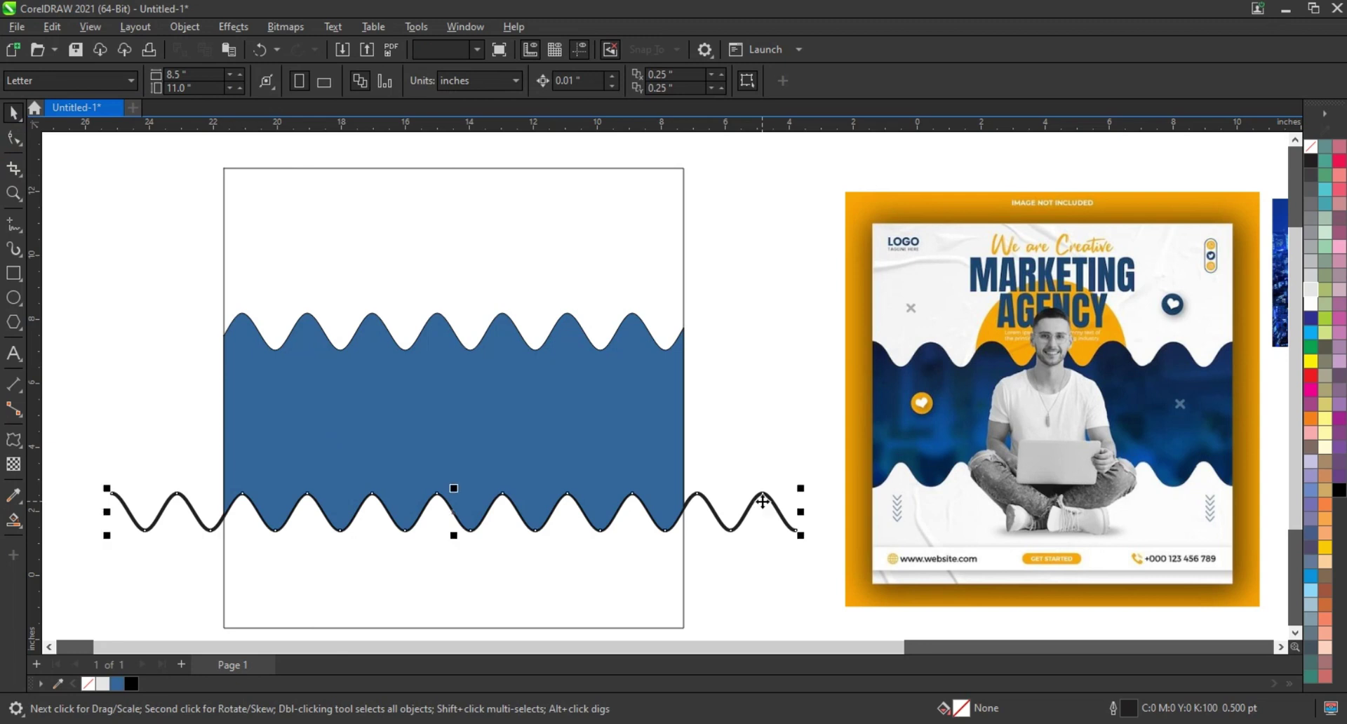
pyautogui.press('Delete')
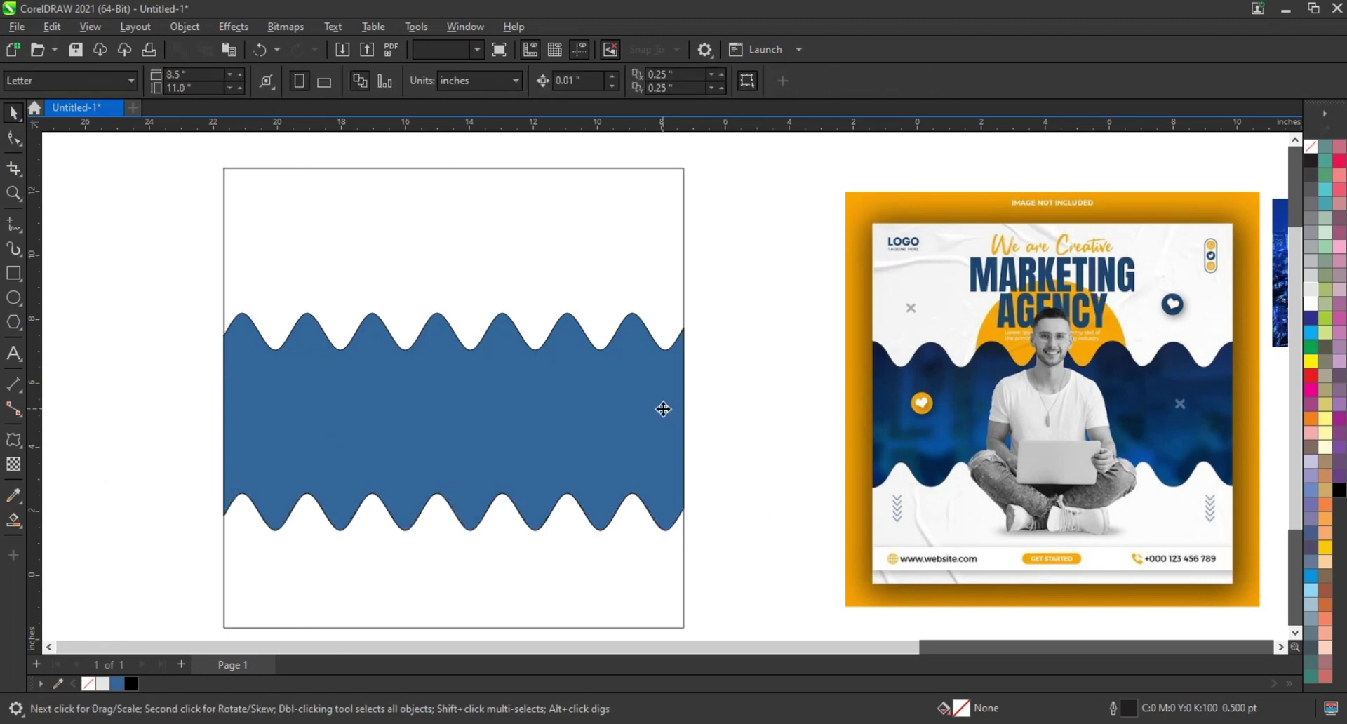
# - Select the blue band and page square, then zoom out to show all imported images
pyautogui.click(663, 411)
pyautogui.scroll(-2, 732, 448)
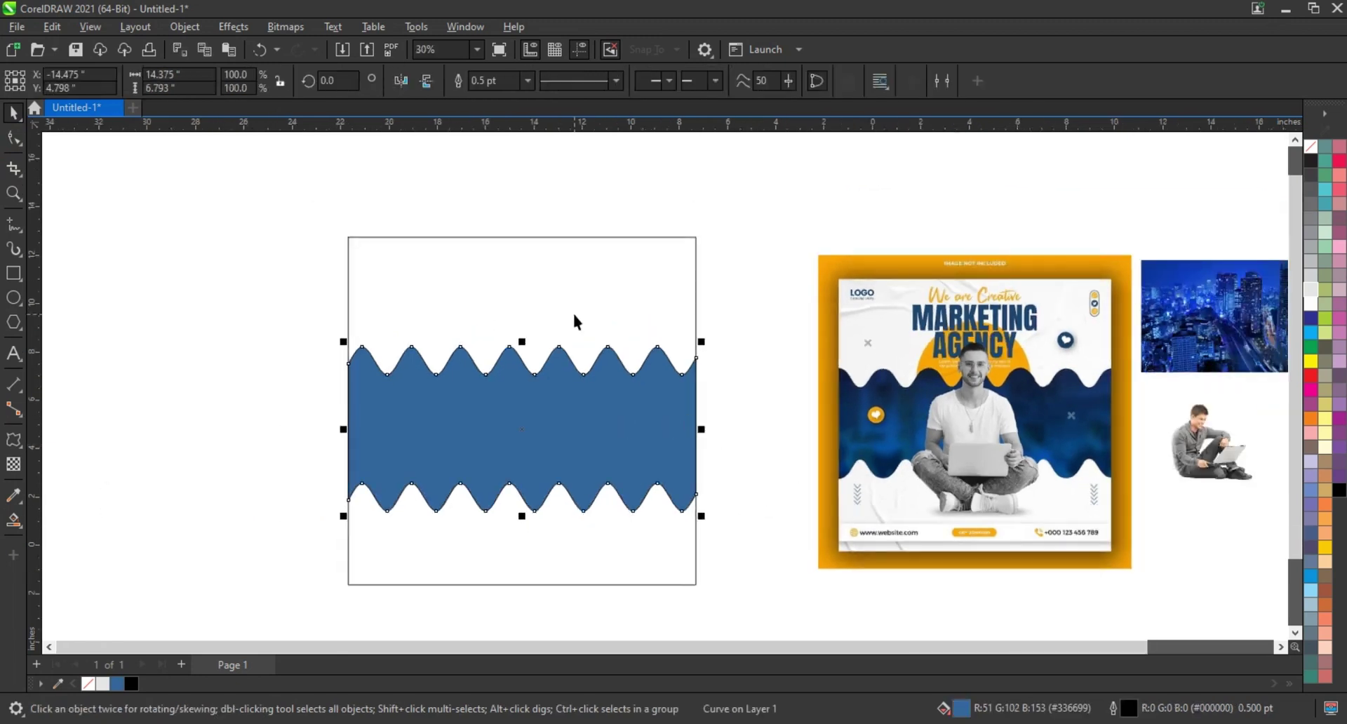
pyautogui.click(693, 403)
pyautogui.scroll(-1, 751, 434)
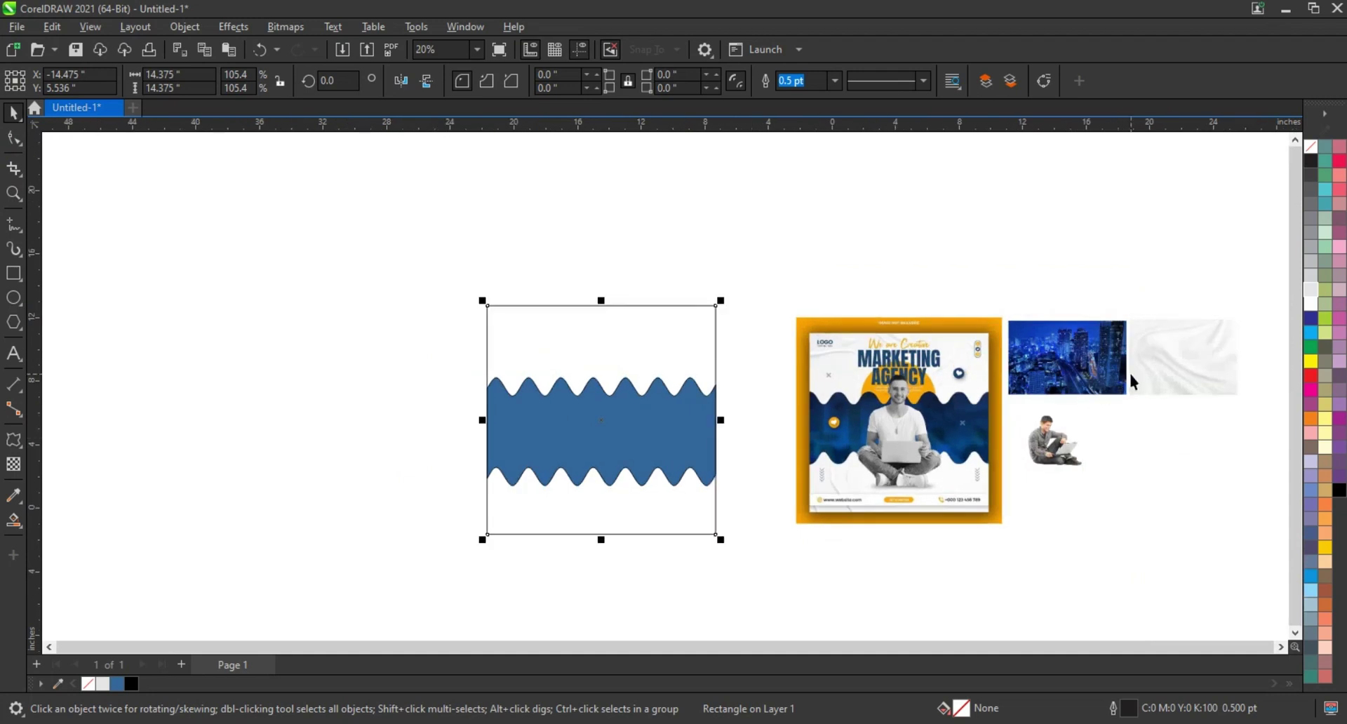
# - Move and enlarge the fabric photo until it covers the square page
pyautogui.moveTo(1136, 379)
pyautogui.mouseDown()
pyautogui.moveTo(526, 395)
pyautogui.moveTo(499, 359)
pyautogui.mouseUp()
pyautogui.moveTo(652, 435); pyautogui.dragTo(778, 574)
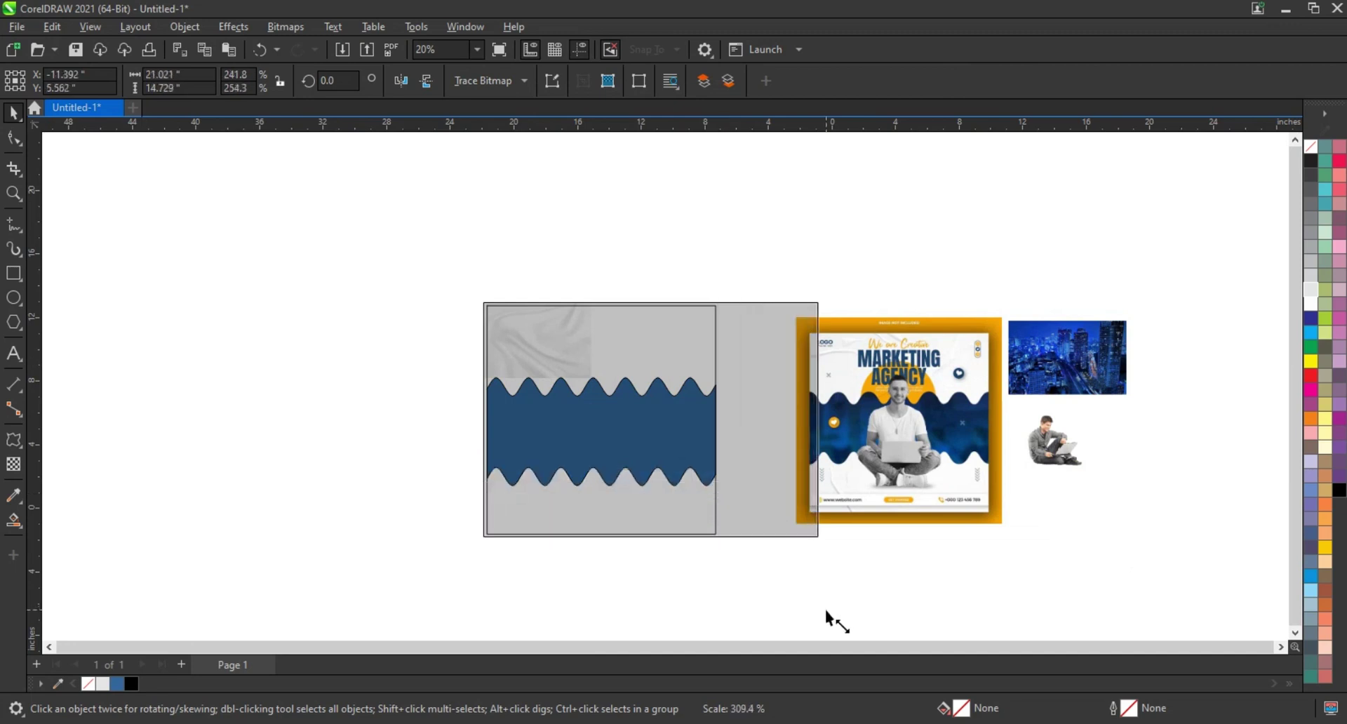
pyautogui.moveTo(778, 574); pyautogui.dragTo(825, 609)
pyautogui.moveTo(751, 509); pyautogui.dragTo(731, 507)
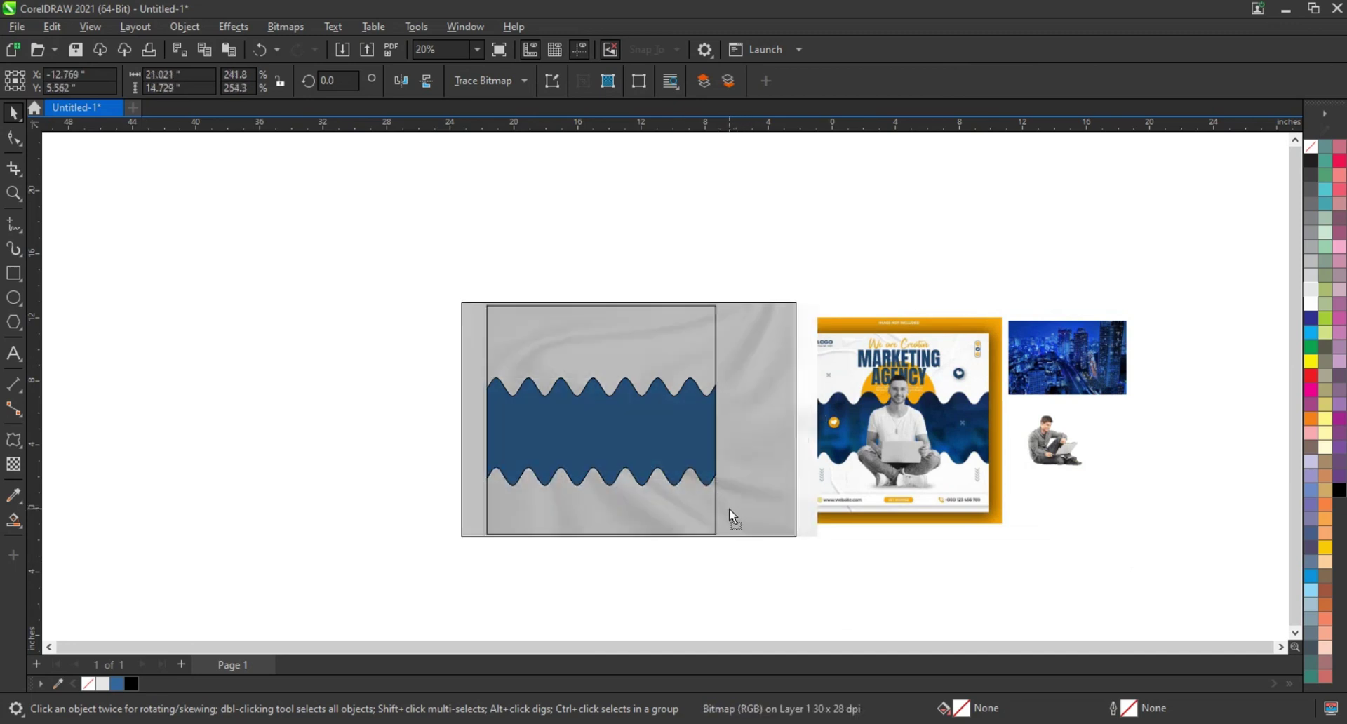
pyautogui.moveTo(333, 262)
pyautogui.mouseDown()
pyautogui.moveTo(763, 523)
pyautogui.moveTo(936, 554)
pyautogui.mouseUp()
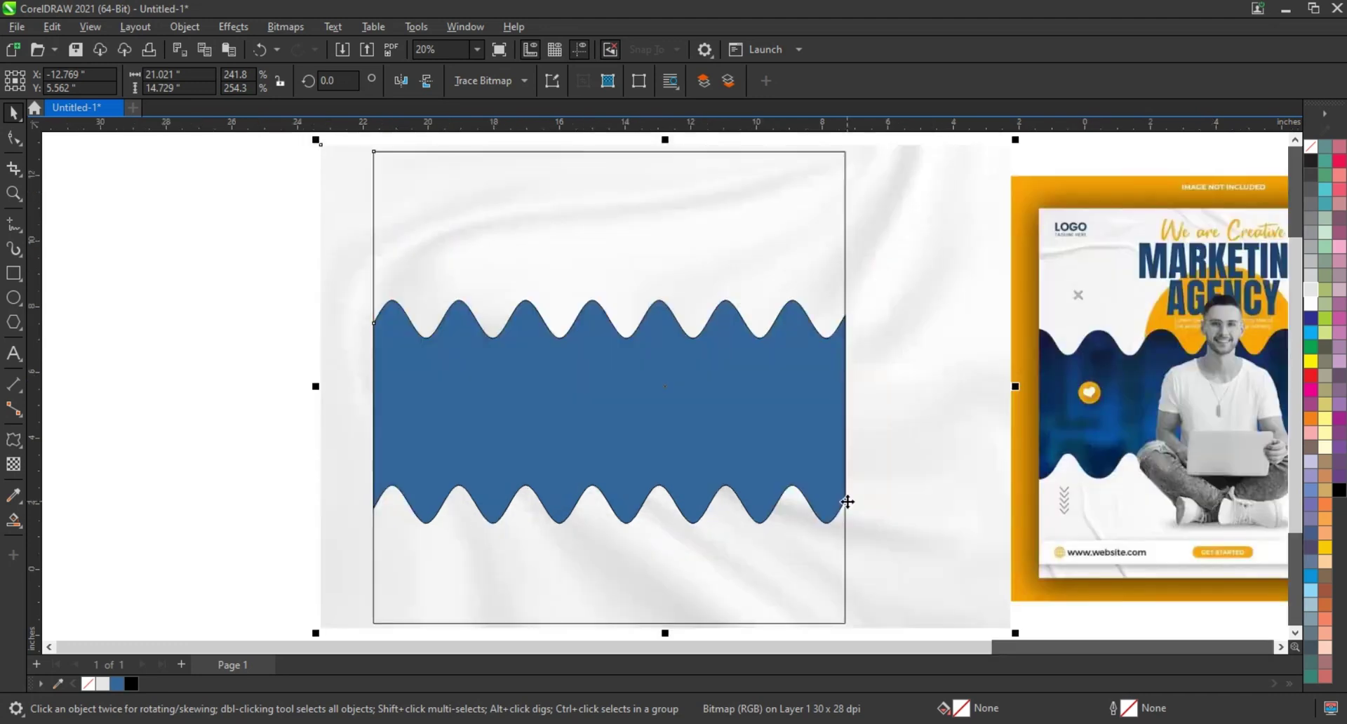
pyautogui.moveTo(898, 468); pyautogui.dragTo(895, 464)
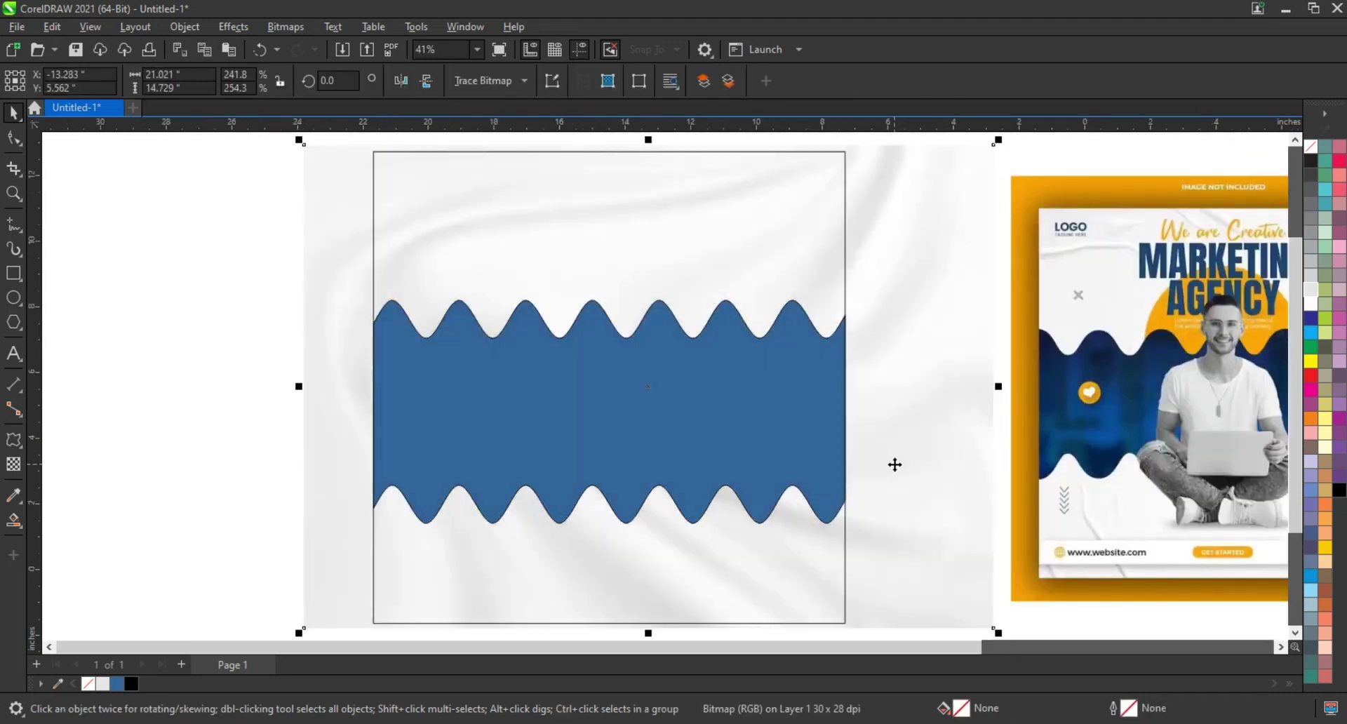
# - PowerClip the fabric photo inside the page square
pyautogui.rightClick(895, 465)
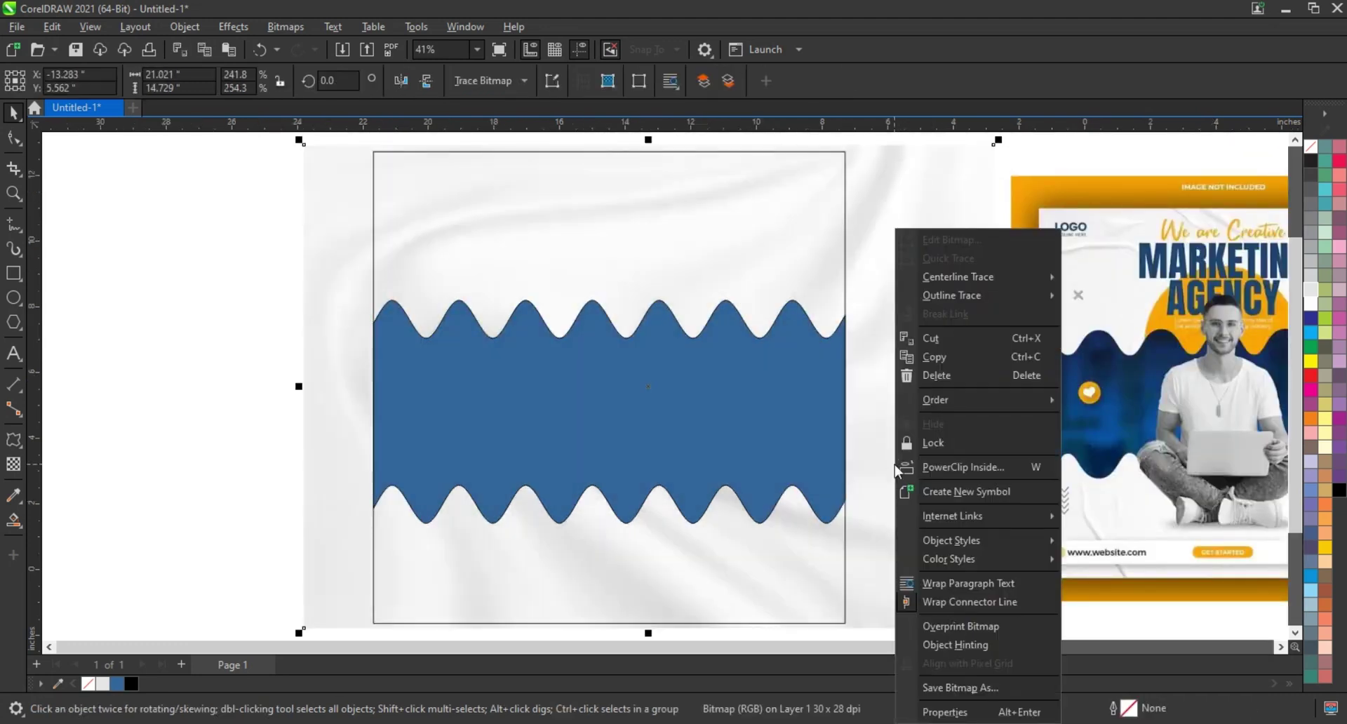
pyautogui.click(929, 467)
pyautogui.click(823, 266)
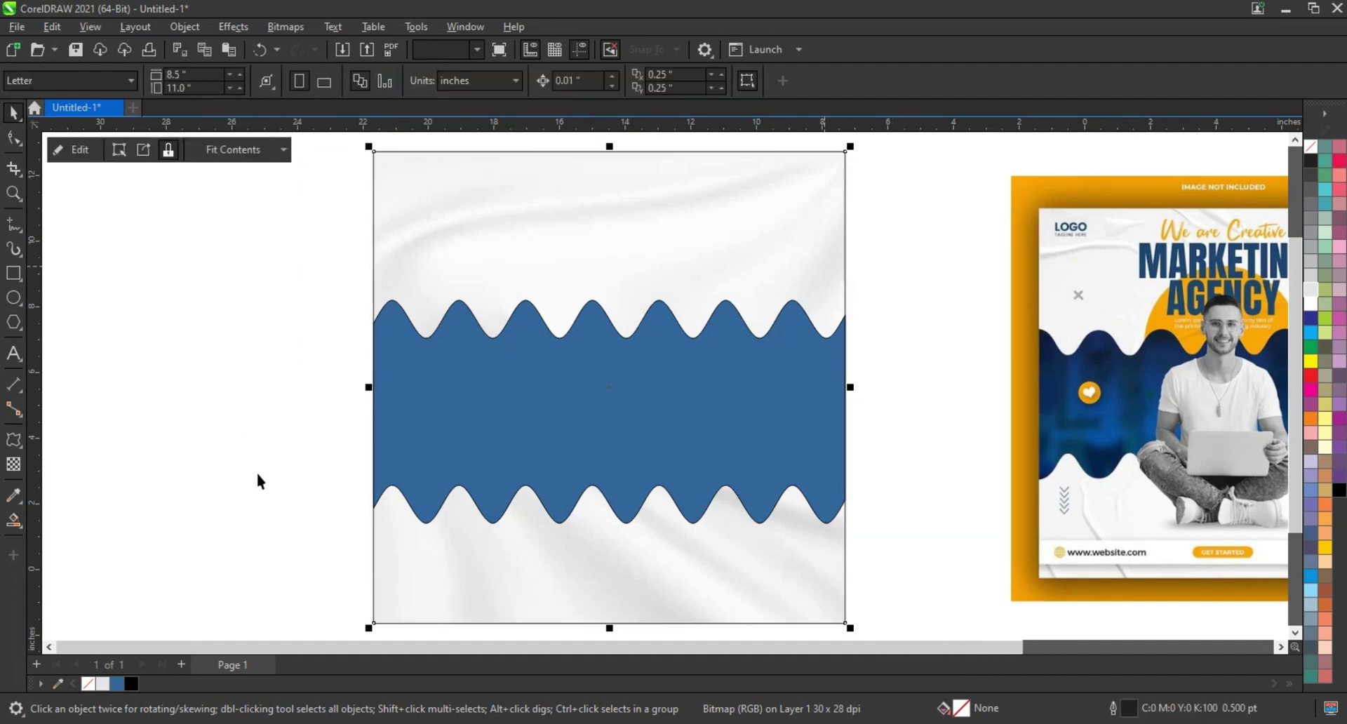
pyautogui.click(283, 462)
pyautogui.scroll(-1, 284, 462)
# - Drag the city photo onto the wave band and enlarge it
pyautogui.scroll(-1, 284, 461)
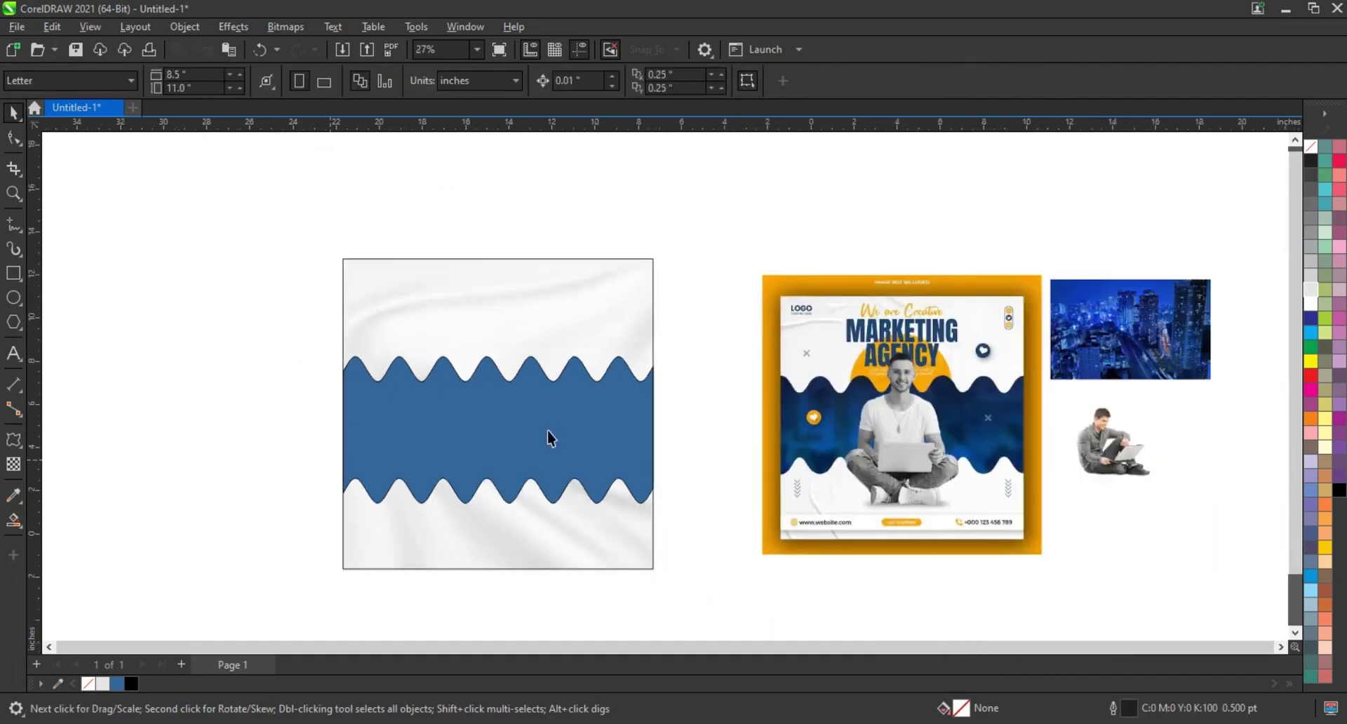
pyautogui.click(1112, 347)
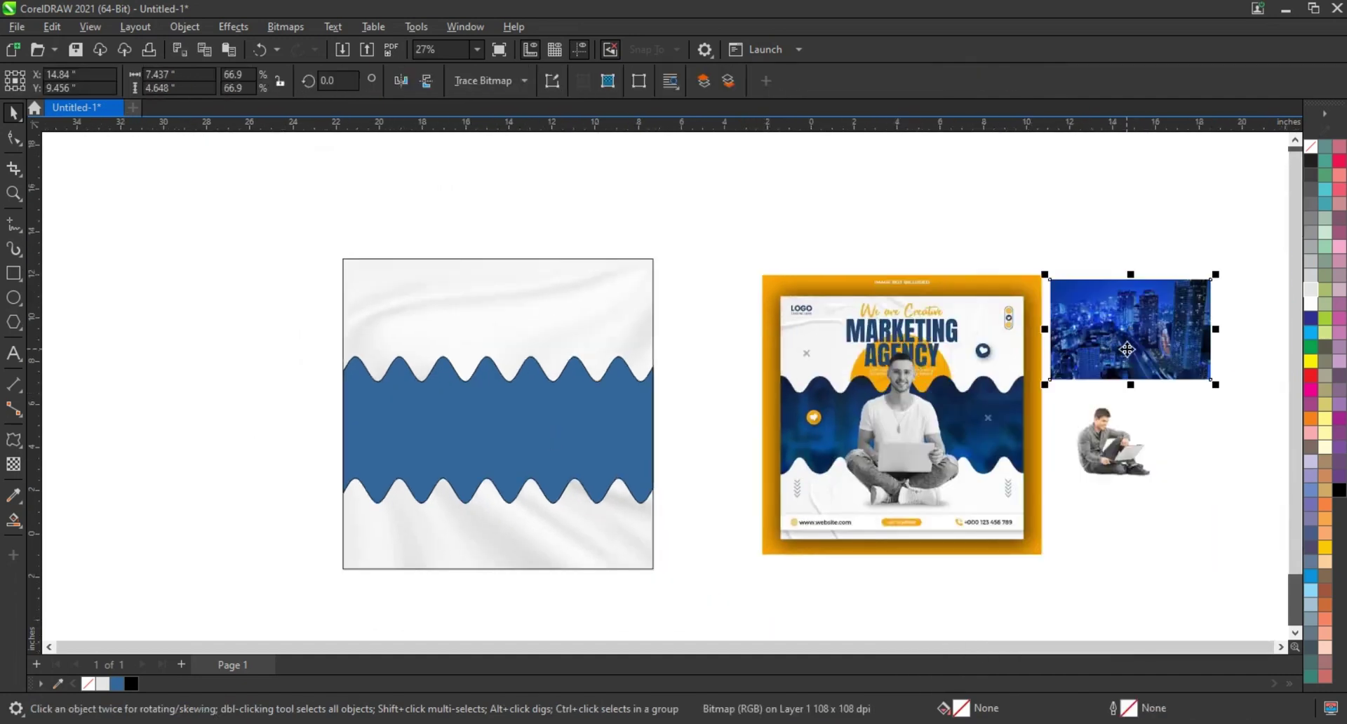
pyautogui.moveTo(1126, 348); pyautogui.dragTo(415, 473)
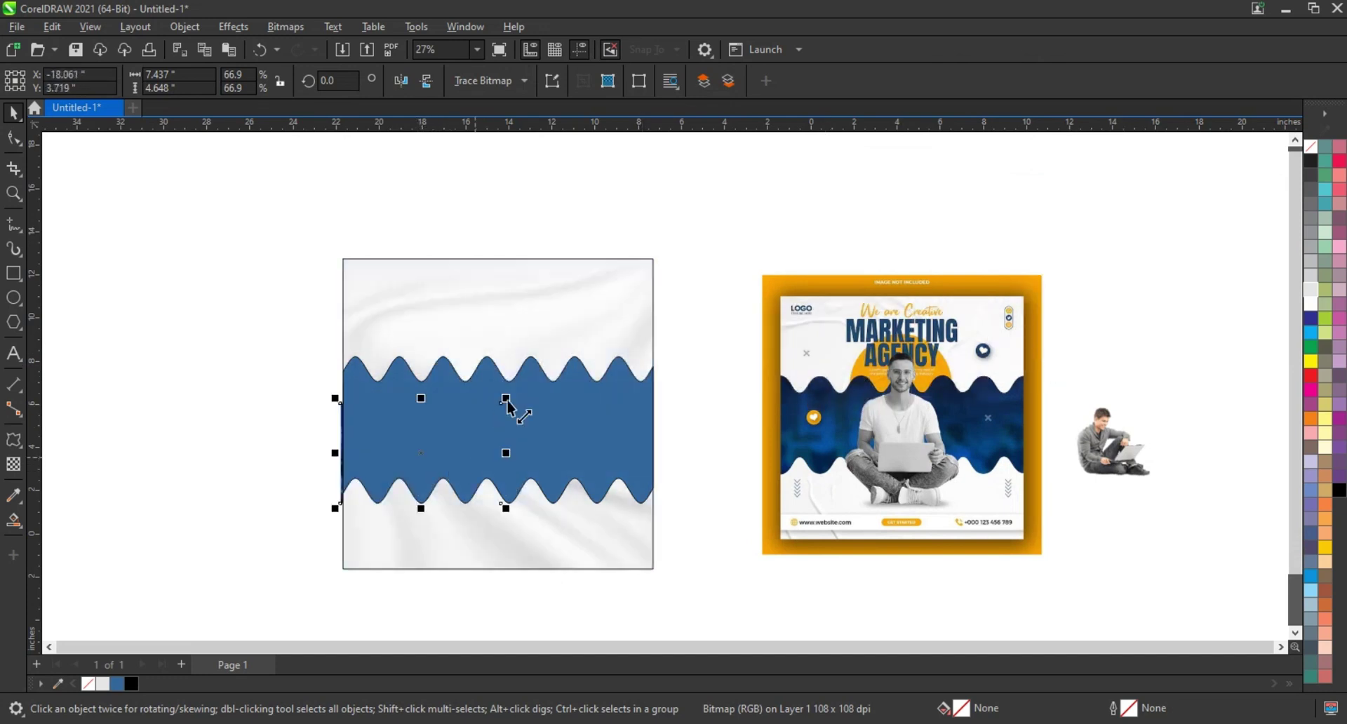
pyautogui.moveTo(506, 397); pyautogui.dragTo(579, 351)
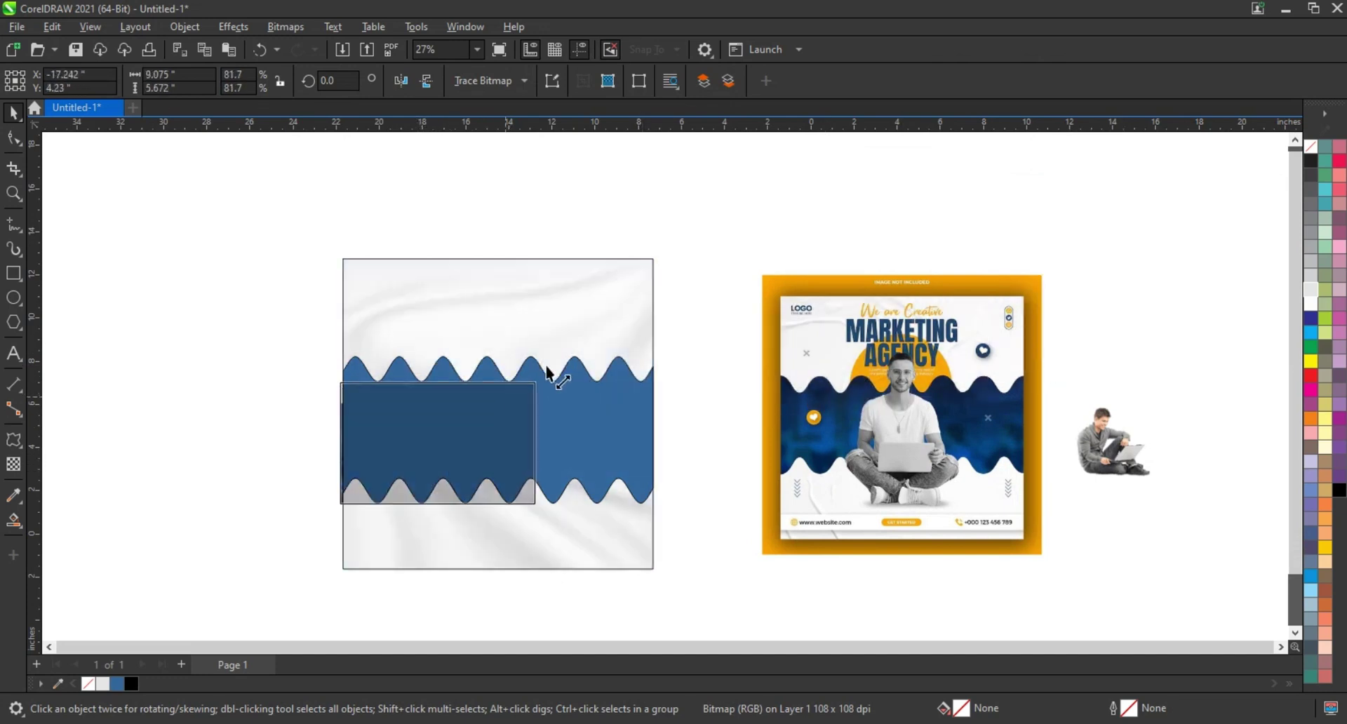
# - Remove the blue fill from the wave shape
pyautogui.click(633, 400)
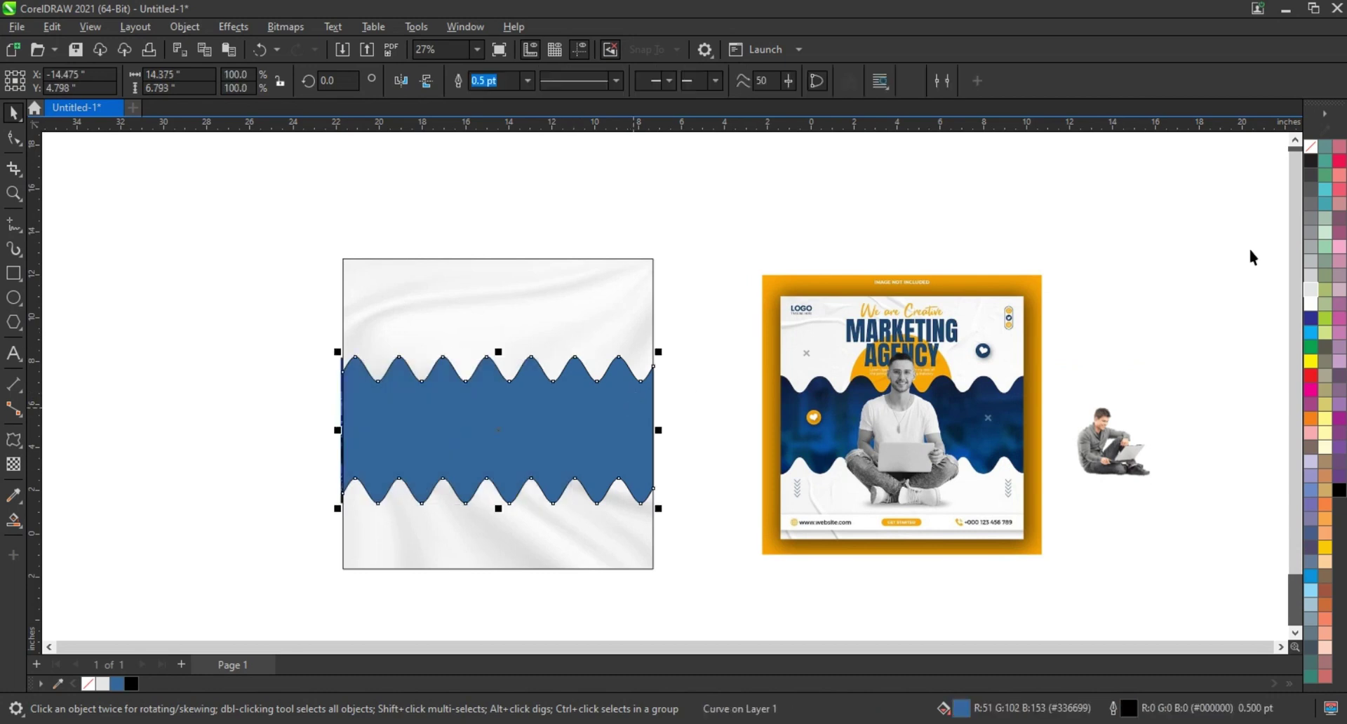
pyautogui.click(1311, 145)
pyautogui.moveTo(286, 331); pyautogui.dragTo(674, 533)
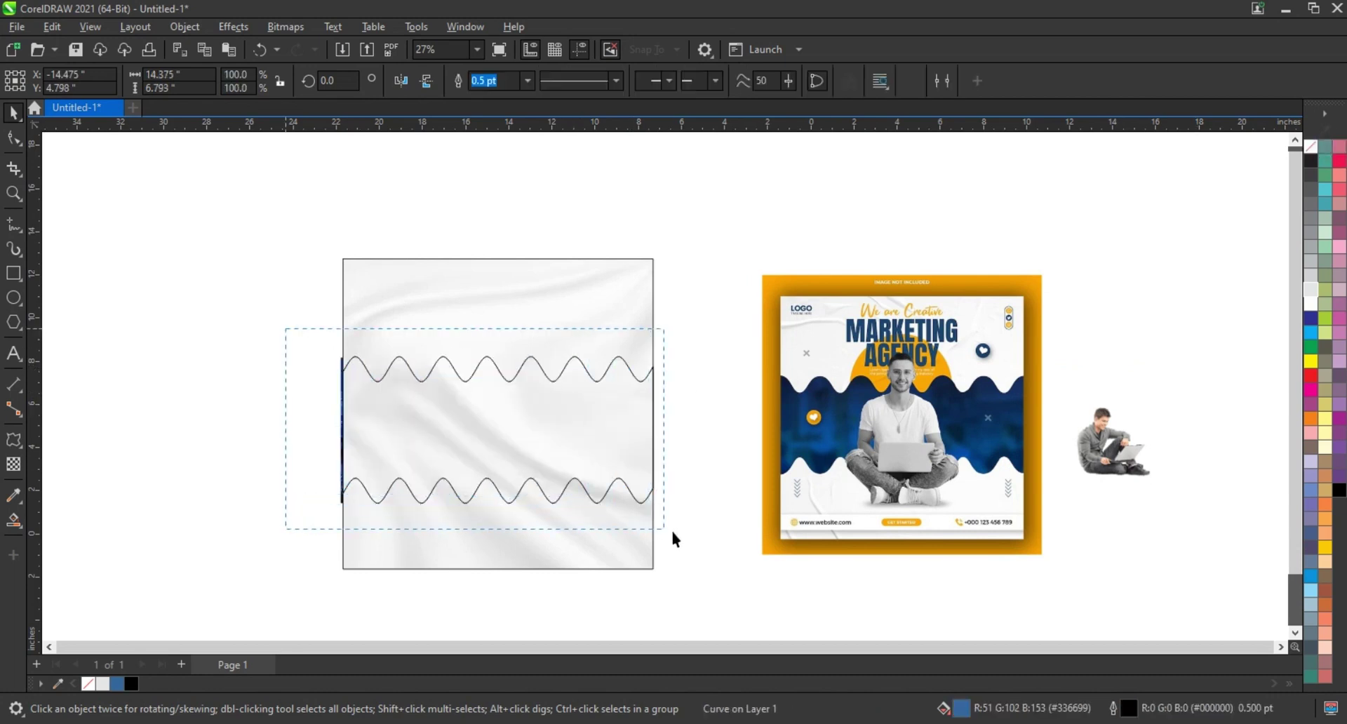
pyautogui.press('Escape')
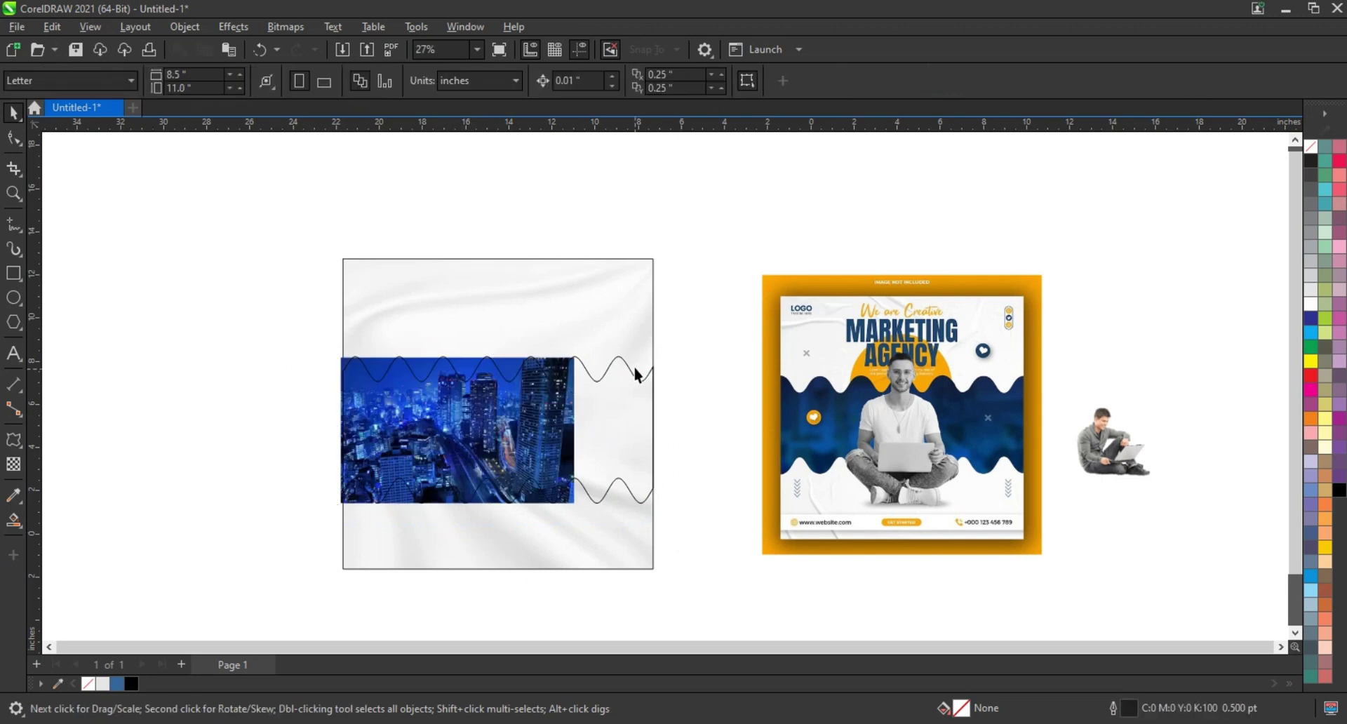
# - Stretch the city photo to cover the whole wave band and zoom to it
pyautogui.click(557, 363)
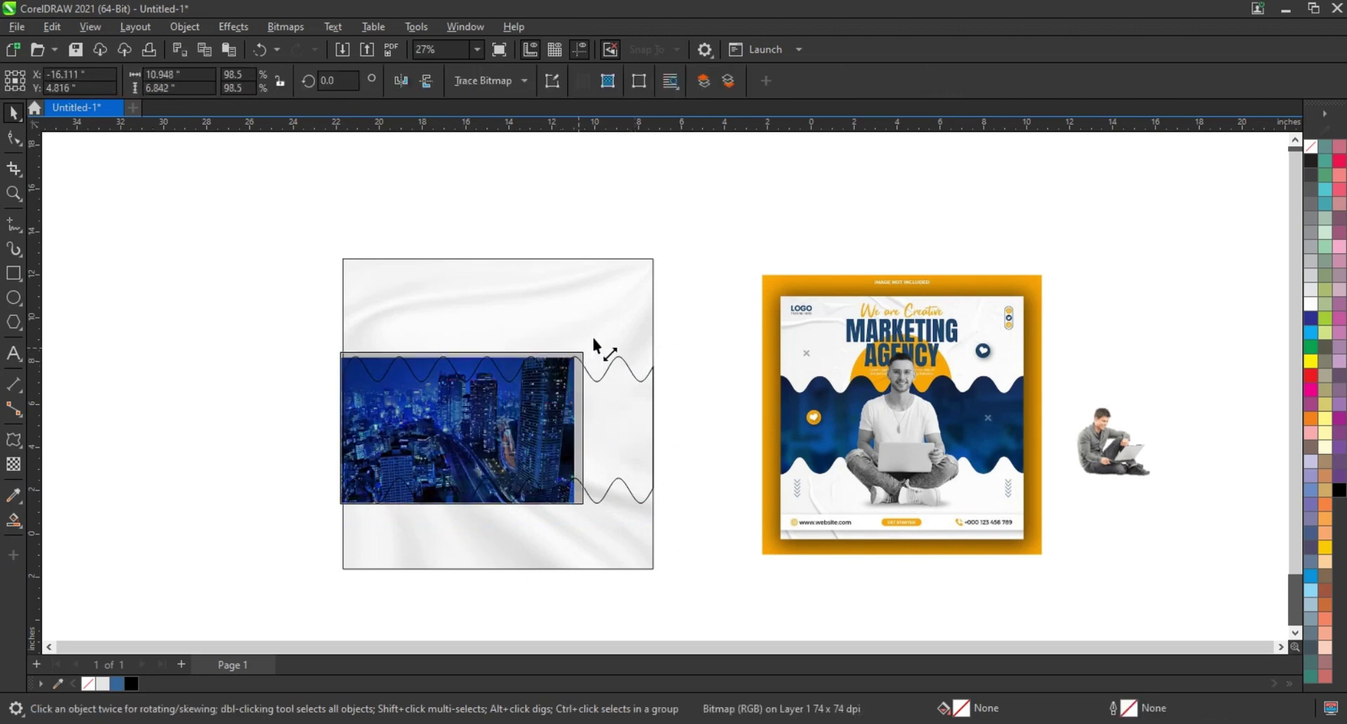
pyautogui.moveTo(578, 354); pyautogui.dragTo(596, 340)
pyautogui.moveTo(597, 507); pyautogui.dragTo(626, 524)
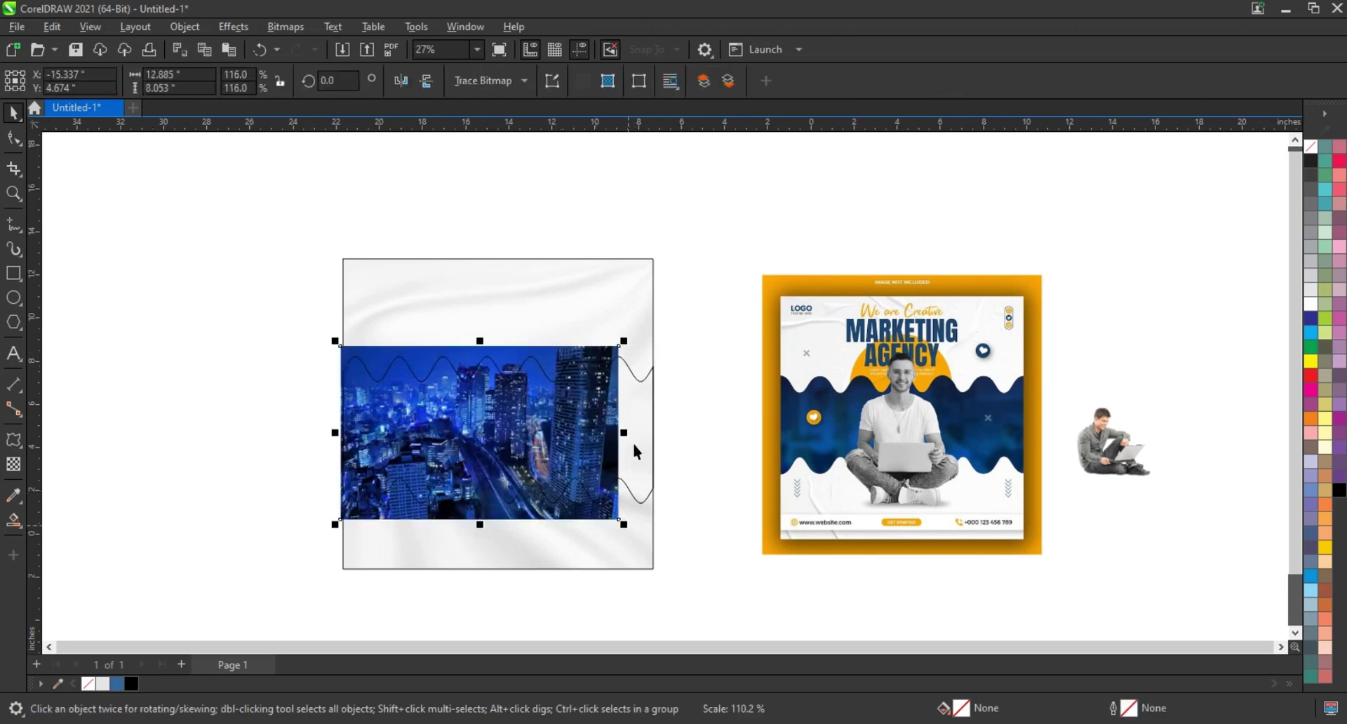
pyautogui.moveTo(624, 434); pyautogui.dragTo(666, 436)
pyautogui.hotkey('shift', 'F2')
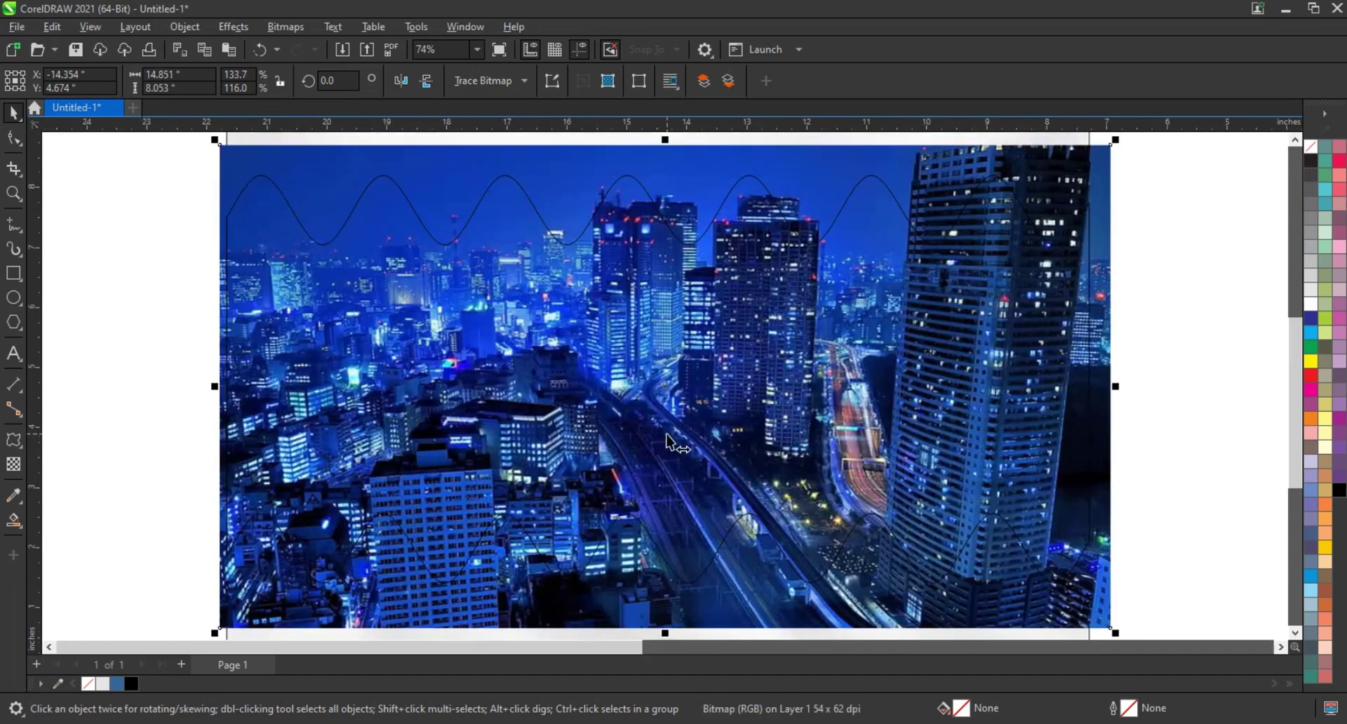
pyautogui.click(236, 29)
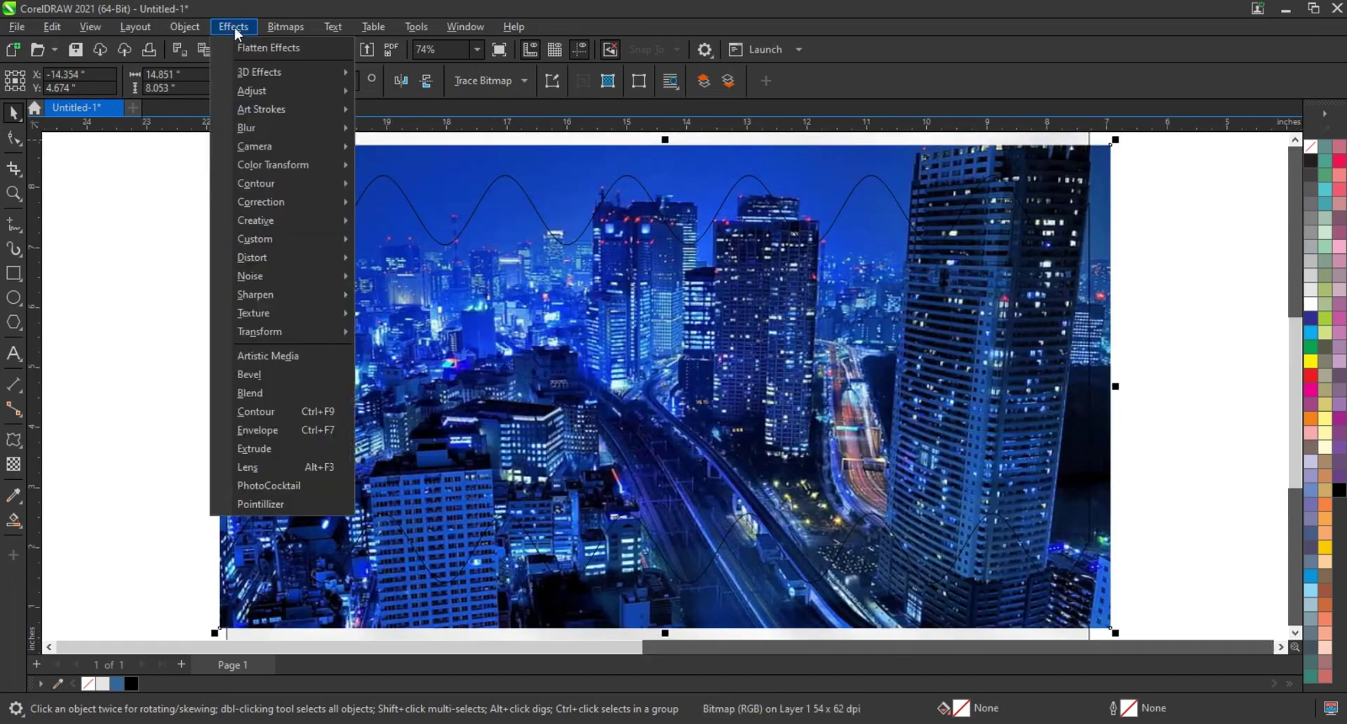
pyautogui.moveTo(279, 127)
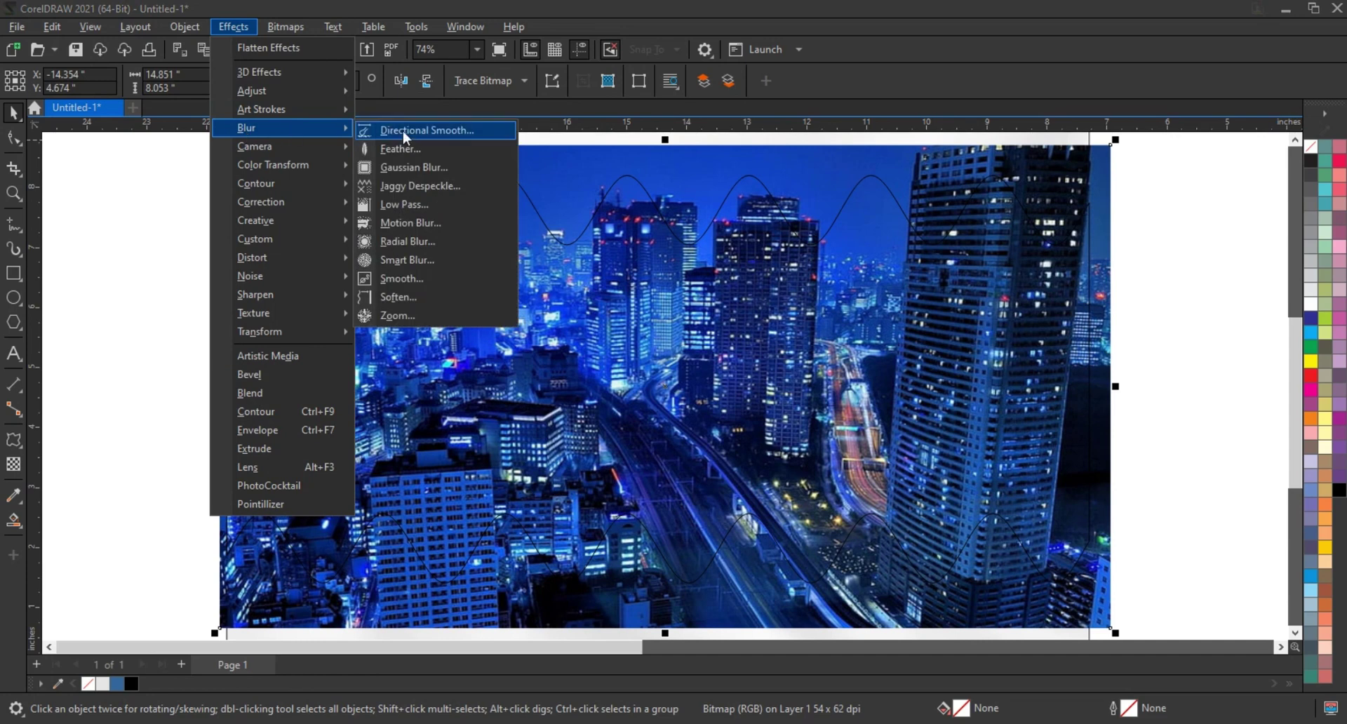
# - Apply a Gaussian Blur with an 11.3-pixel radius to the city photo
pyautogui.click(406, 171)
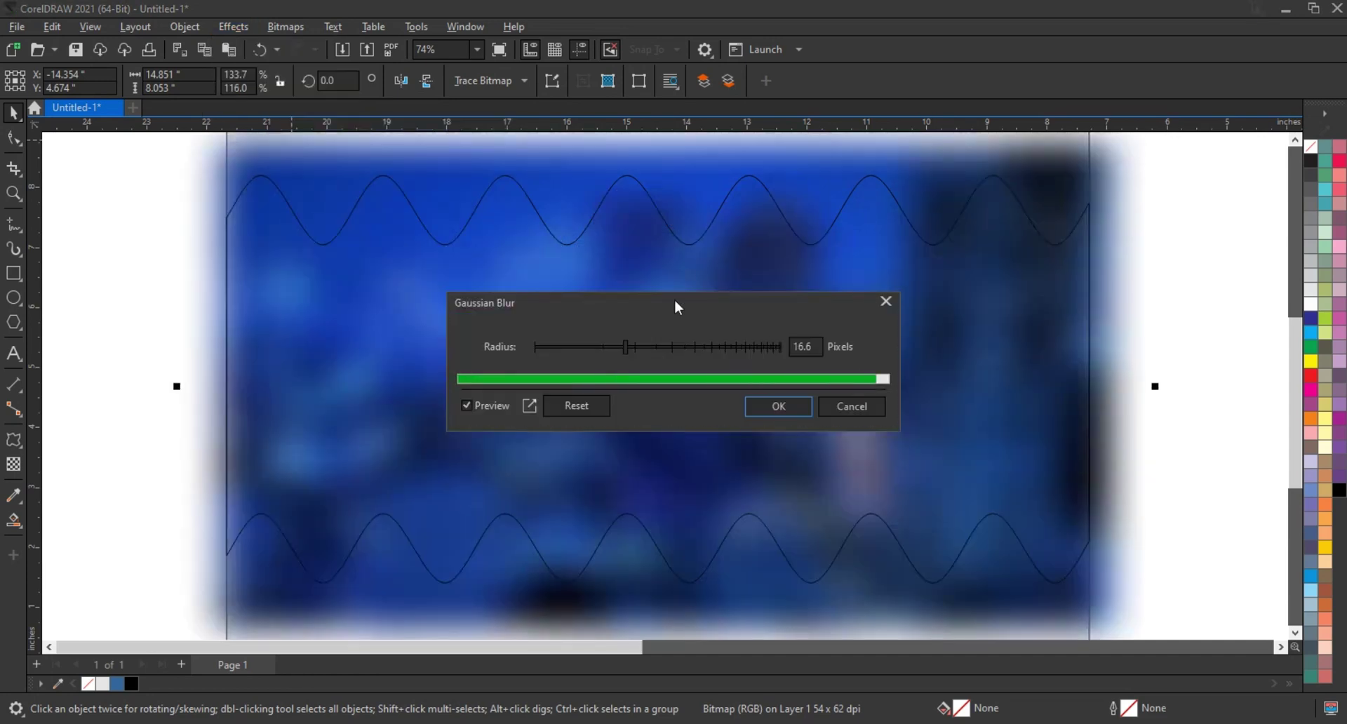
pyautogui.moveTo(675, 299); pyautogui.dragTo(961, 313)
pyautogui.moveTo(902, 360)
pyautogui.mouseDown()
pyautogui.moveTo(883, 360)
pyautogui.moveTo(895, 360)
pyautogui.mouseUp()
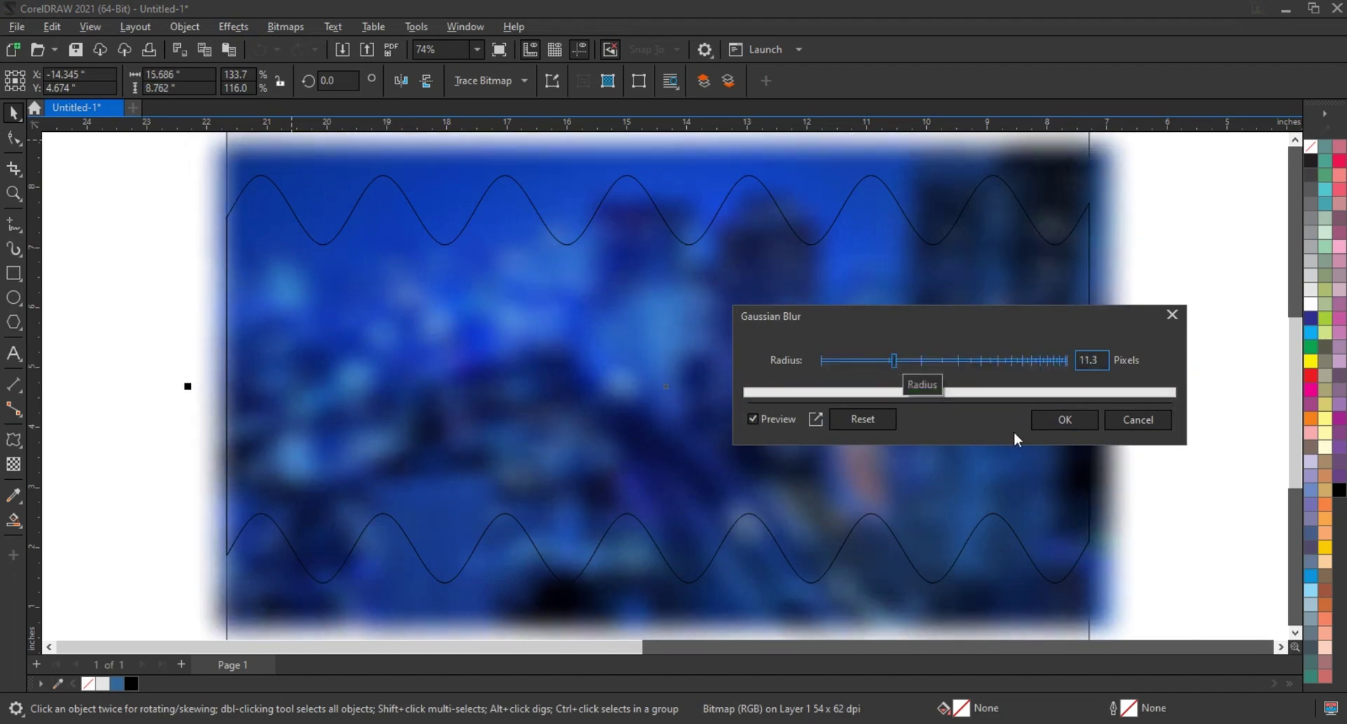
pyautogui.click(1056, 420)
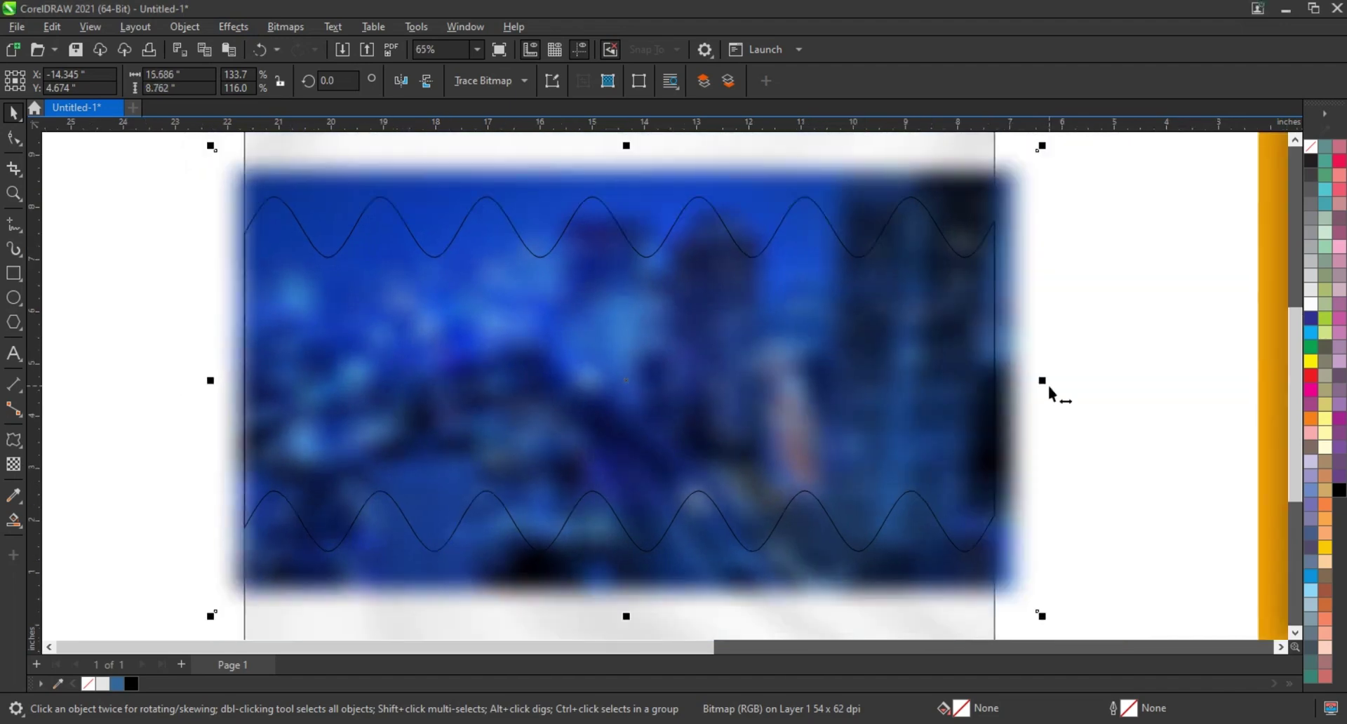
# - Stretch the blurred photo slightly and clip it inside the wave shape
pyautogui.moveTo(1050, 395); pyautogui.dragTo(1056, 387)
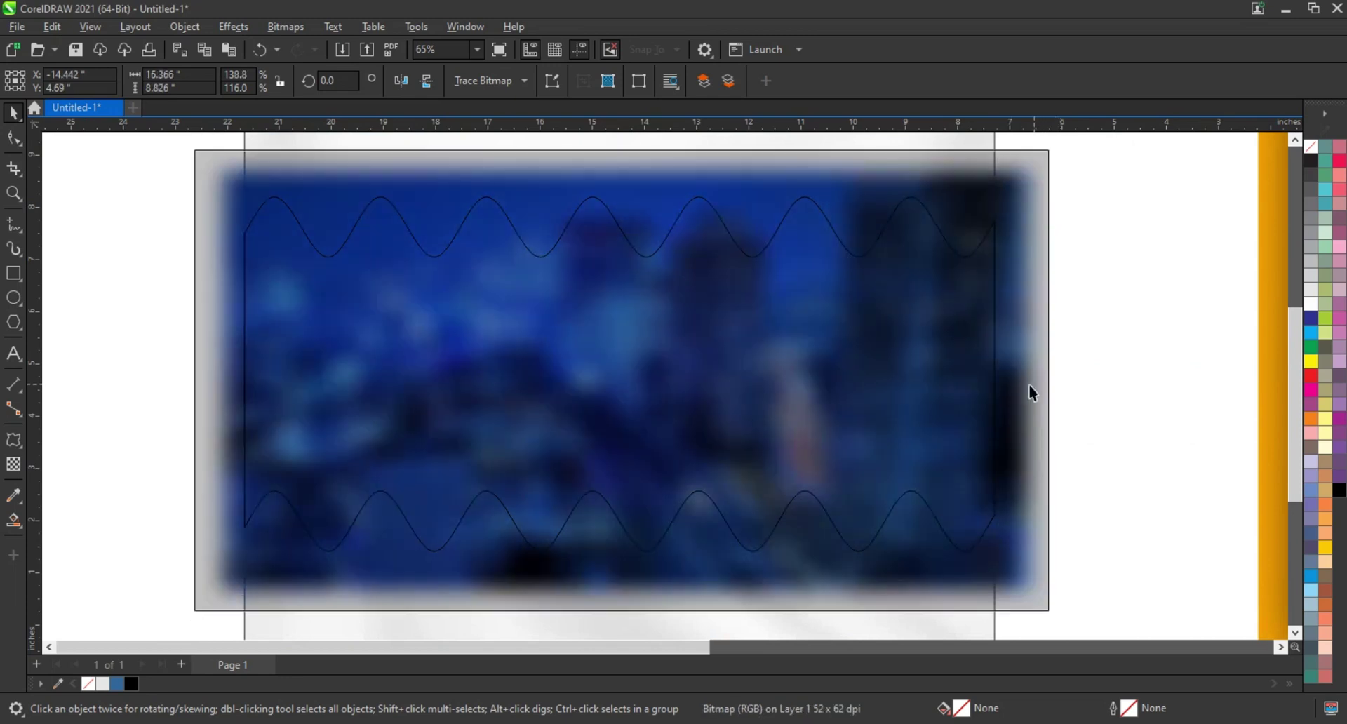
pyautogui.press('Escape')
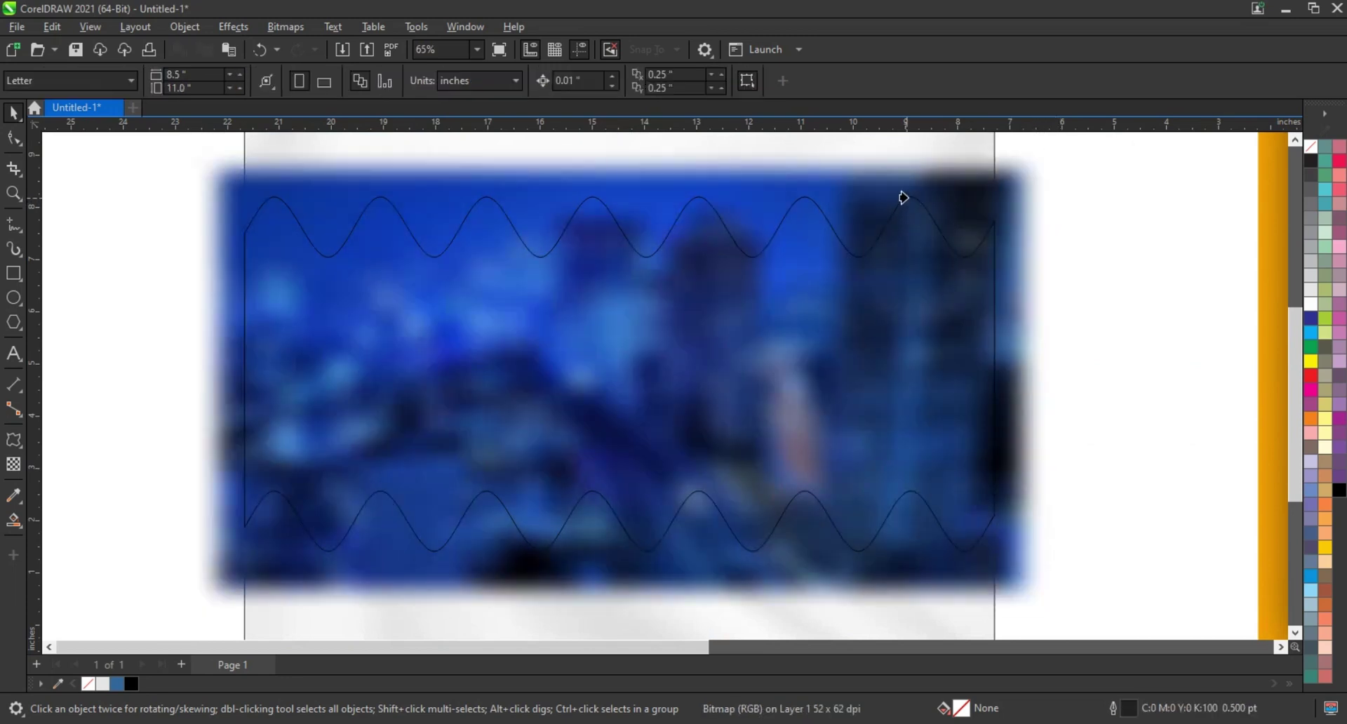
pyautogui.click(903, 198)
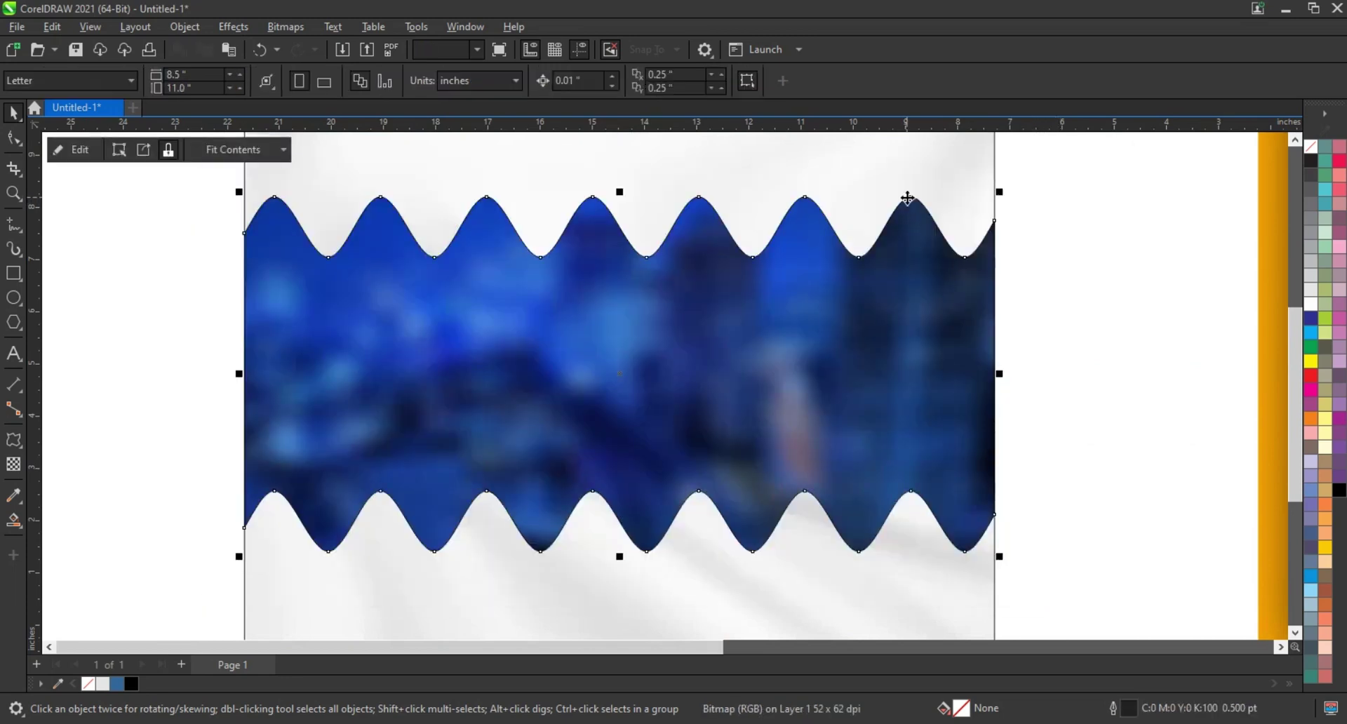
pyautogui.click(150, 343)
# - Set the wavy city band's outline to none, then select all four artworks and zoom to them
pyautogui.scroll(-3, 153, 343)
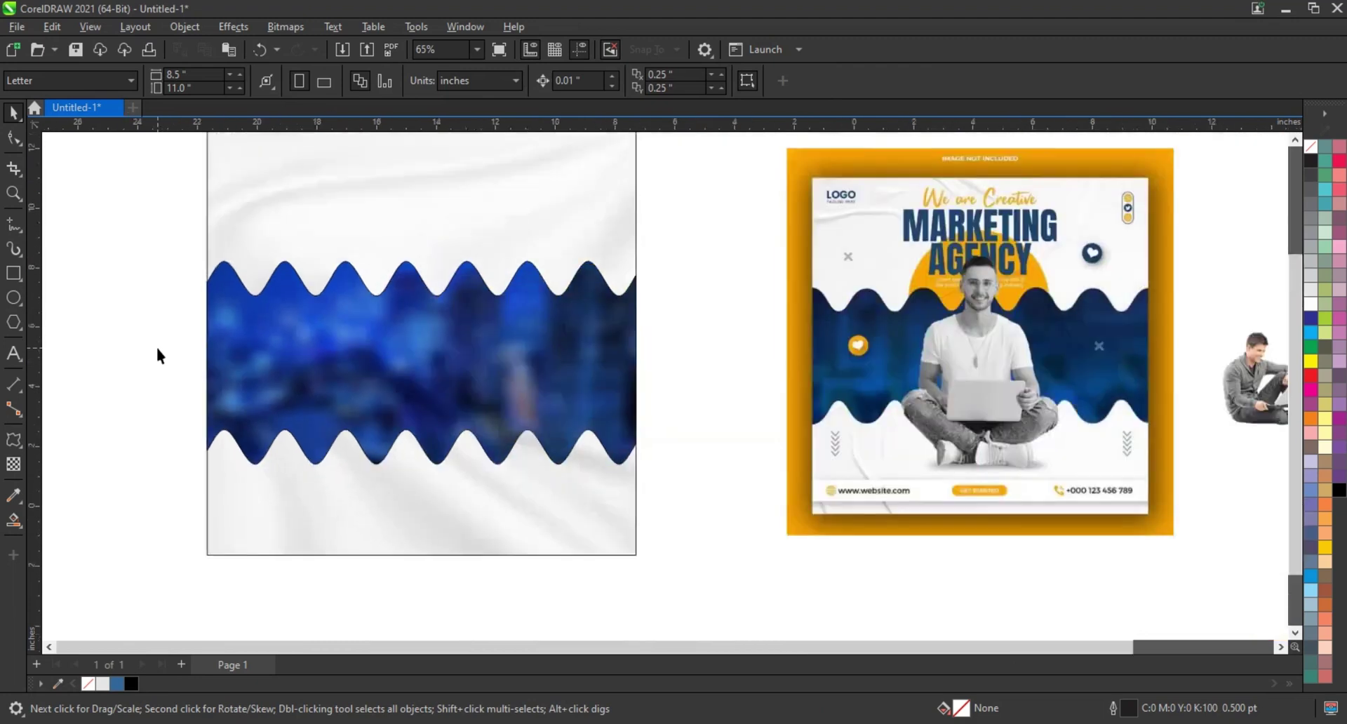
pyautogui.click(332, 367)
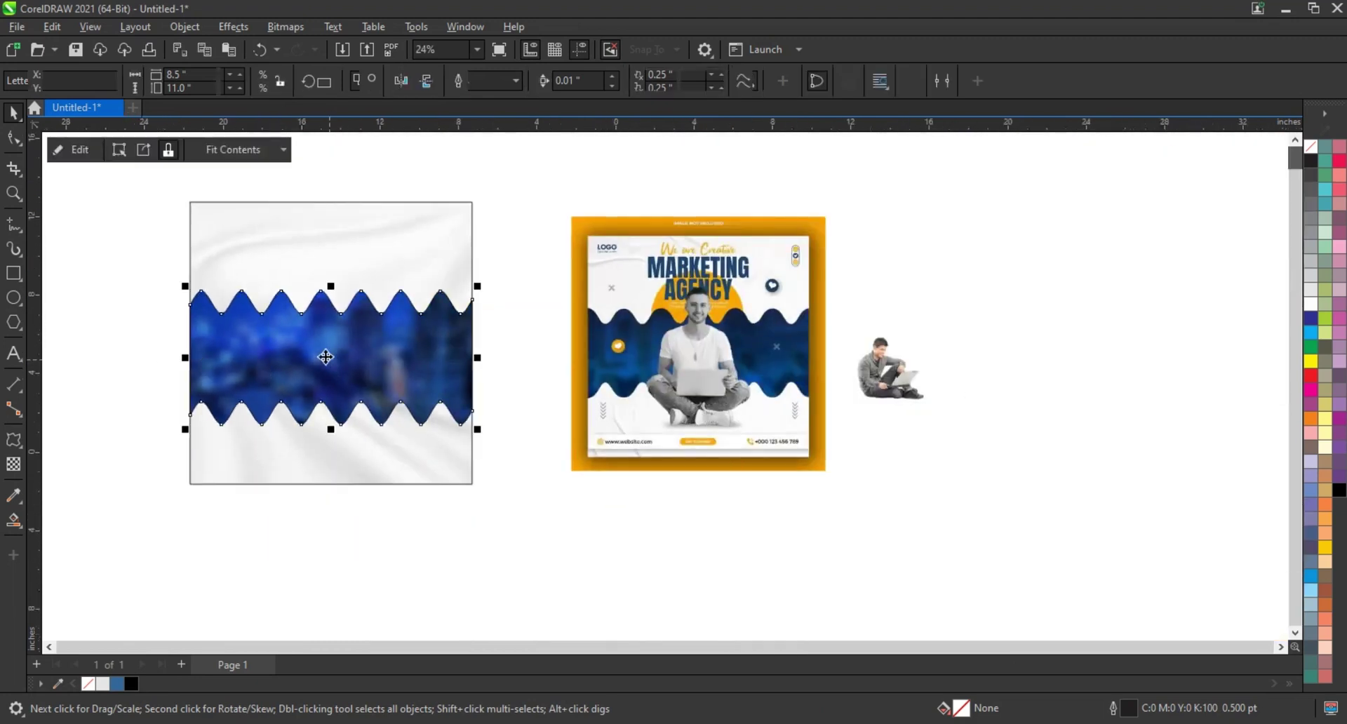
pyautogui.rightClick(1308, 158)
pyautogui.click(1276, 164)
pyautogui.click(515, 319)
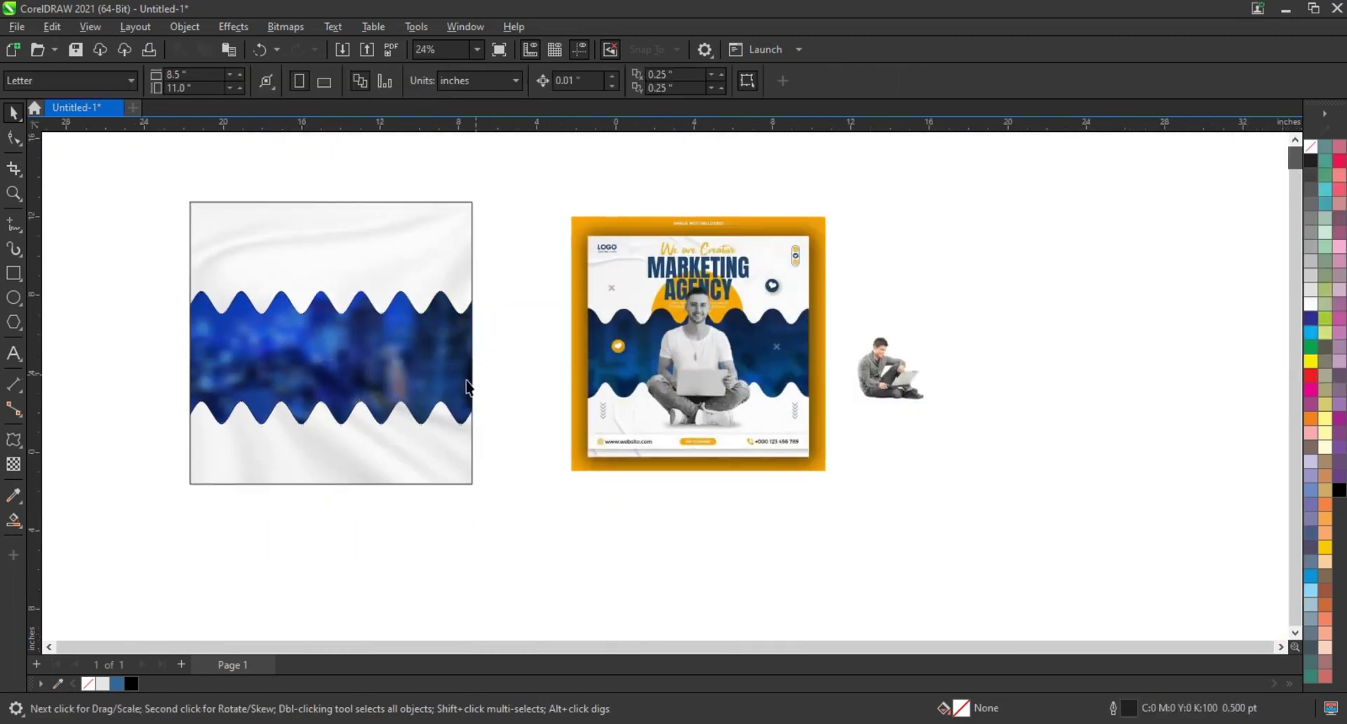
pyautogui.click(468, 388)
pyautogui.click(507, 398)
pyautogui.click(467, 386)
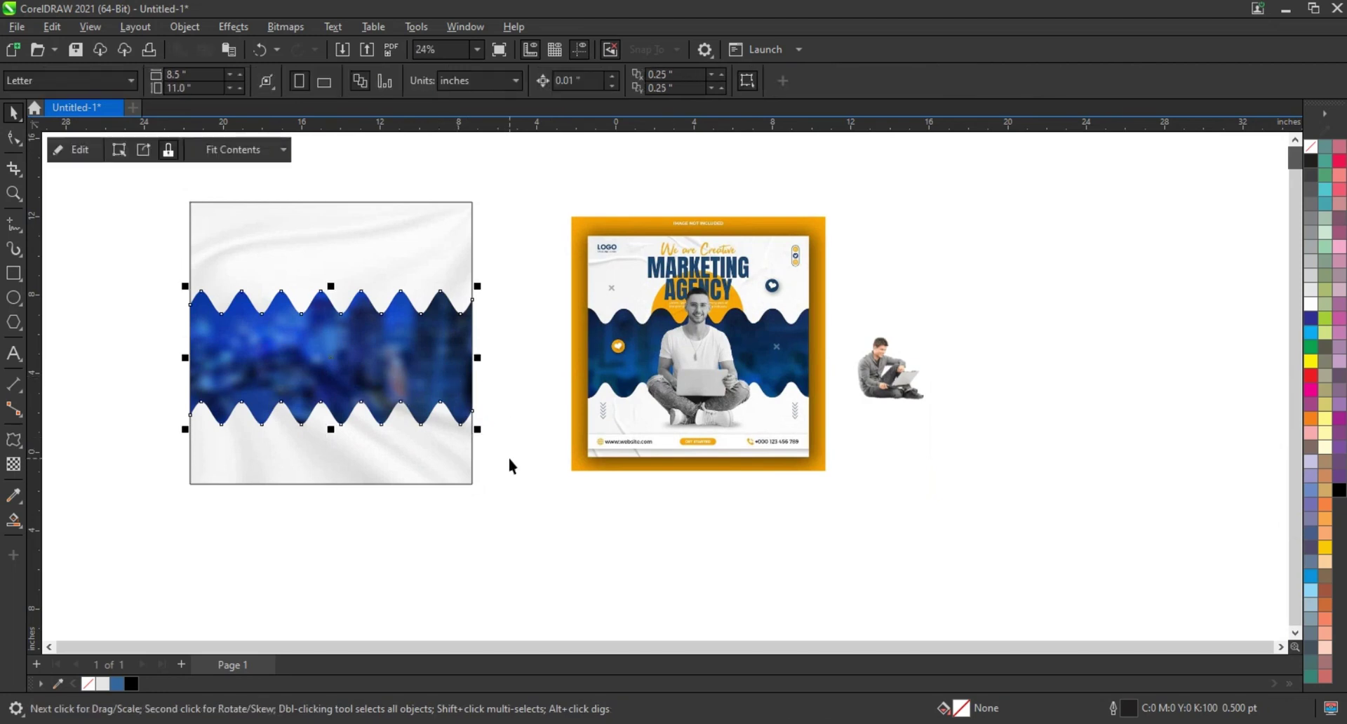
pyautogui.click(84, 222)
pyautogui.moveTo(123, 174); pyautogui.dragTo(974, 535)
pyautogui.hotkey('shift', 'F2')
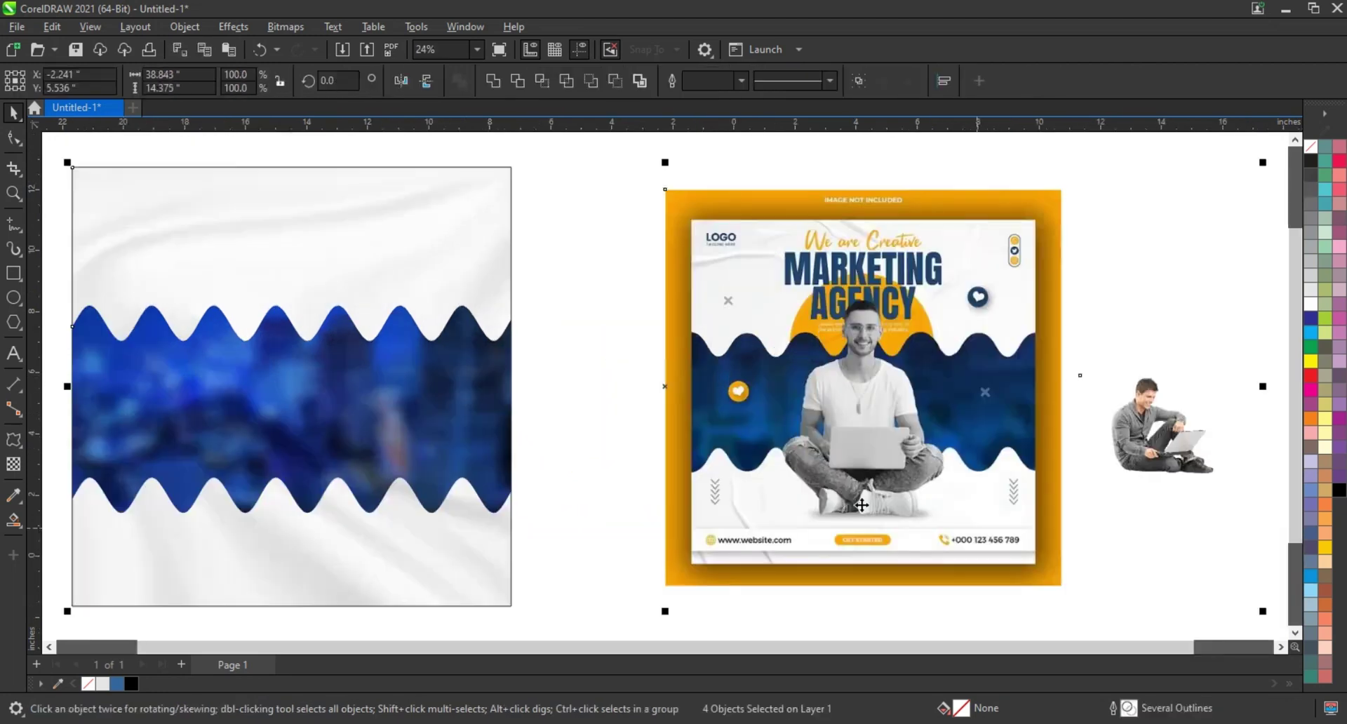
# - Draw a yellow circle, send it behind the wave band and centre it on the page
pyautogui.click(557, 389)
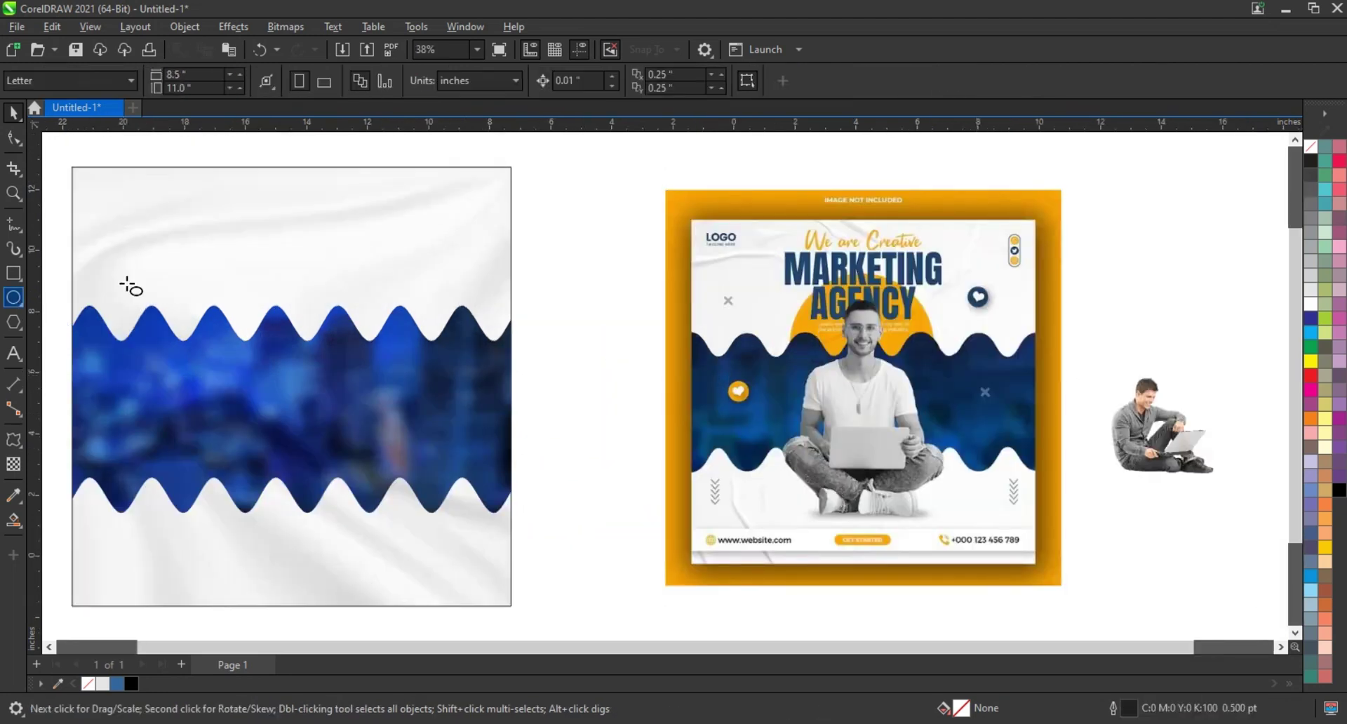
pyautogui.moveTo(185, 235); pyautogui.dragTo(261, 407)
pyautogui.click(12, 121)
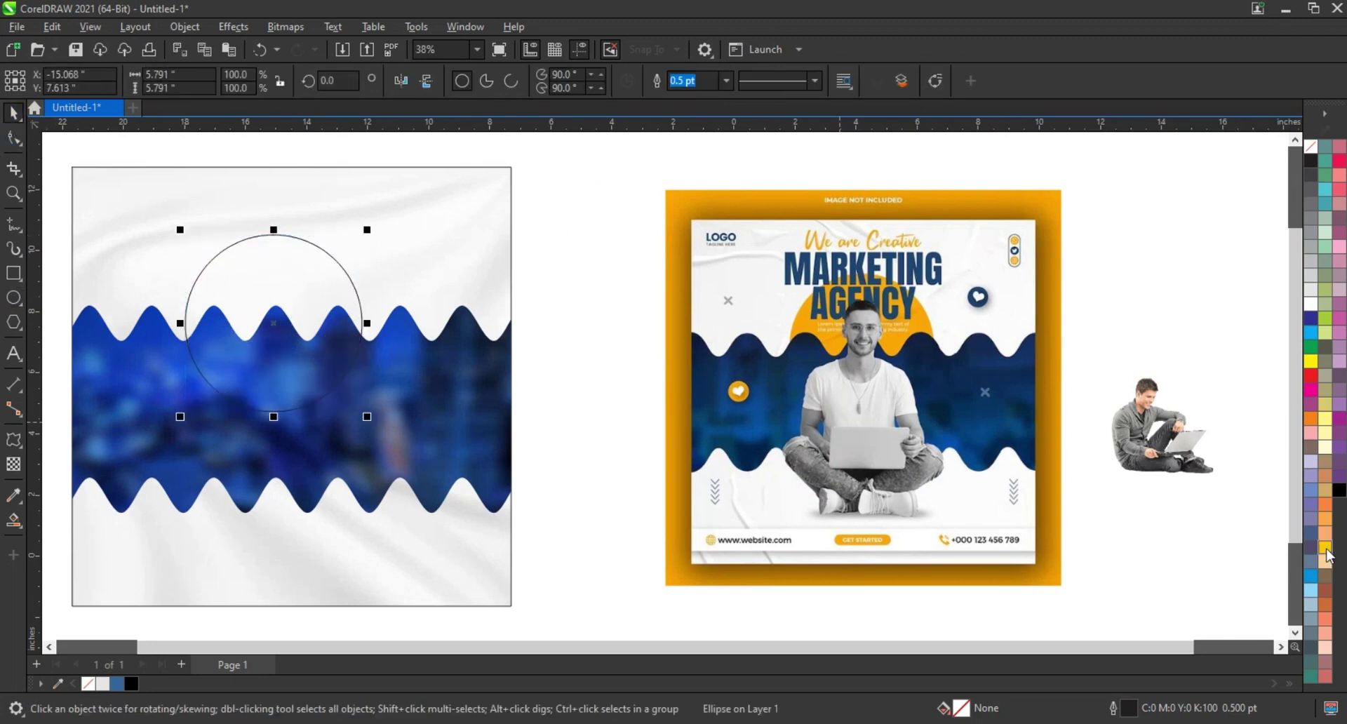
pyautogui.click(1325, 547)
pyautogui.hotkey('ctrl', 'pagedown')
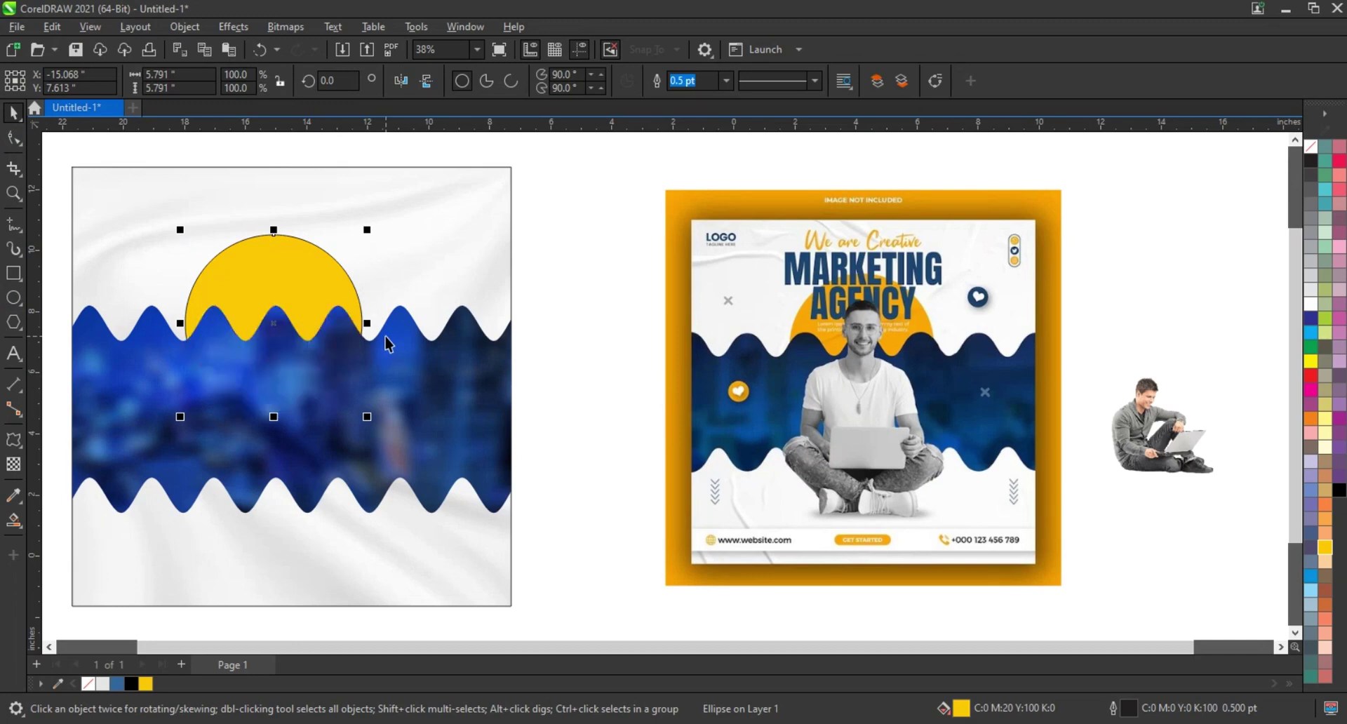
pyautogui.press('c')
# - Enlarge the sun circle, remove its outline, and place the seated man on the page
pyautogui.click(197, 160)
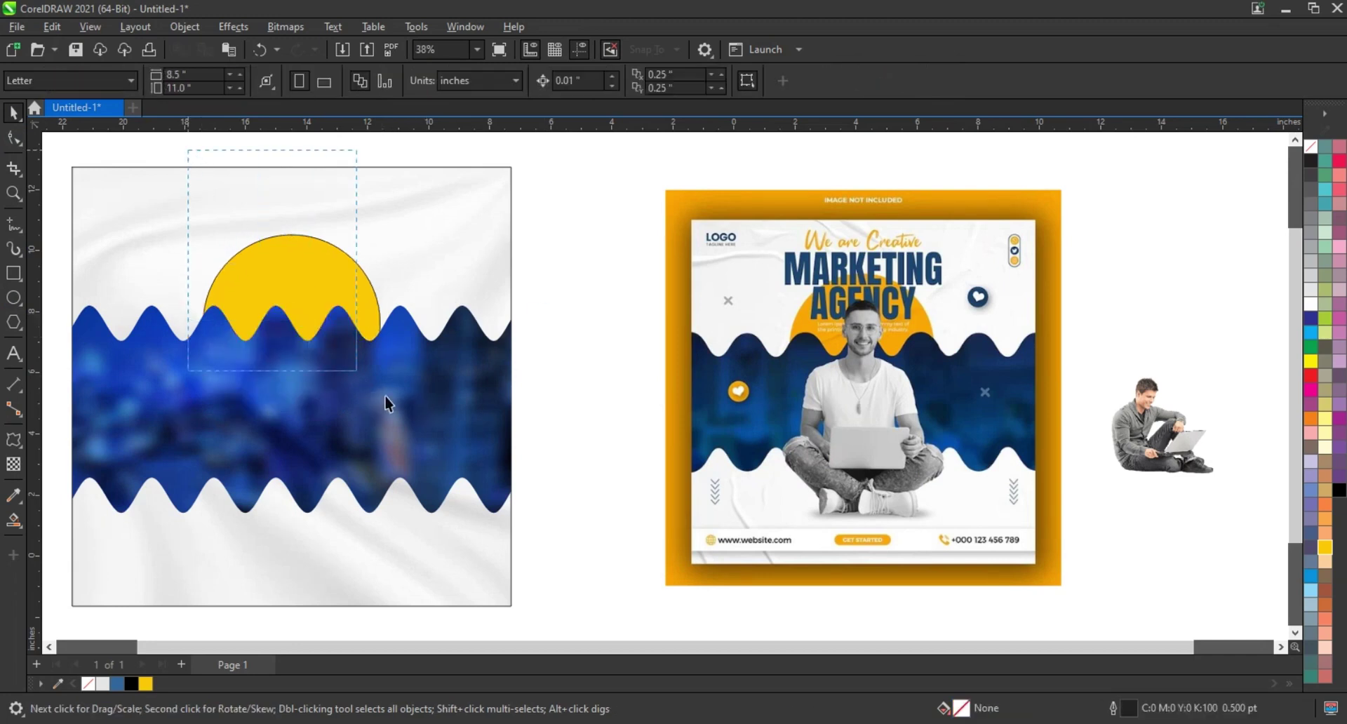
pyautogui.moveTo(384, 404); pyautogui.dragTo(390, 422)
pyautogui.moveTo(384, 230); pyautogui.dragTo(396, 219)
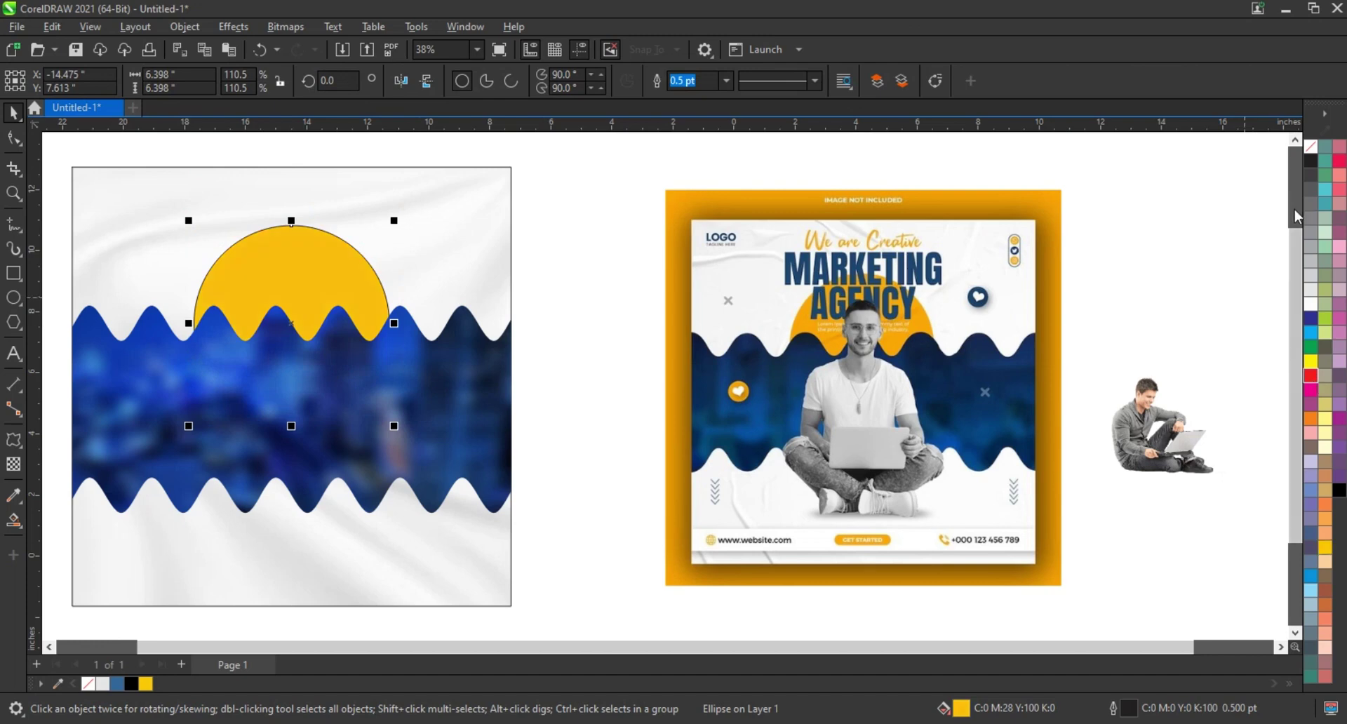
pyautogui.rightClick(1315, 155)
pyautogui.click(1234, 160)
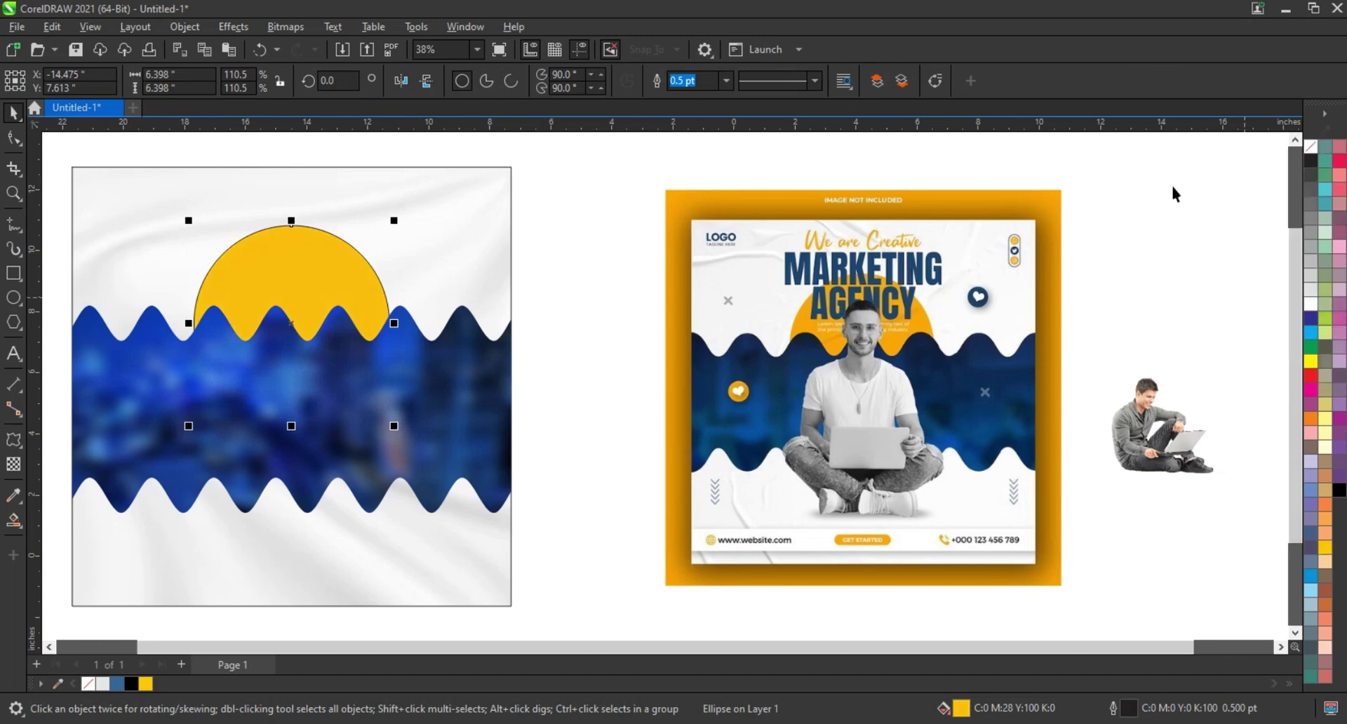
pyautogui.click(1166, 330)
pyautogui.moveTo(1173, 440); pyautogui.dragTo(289, 519)
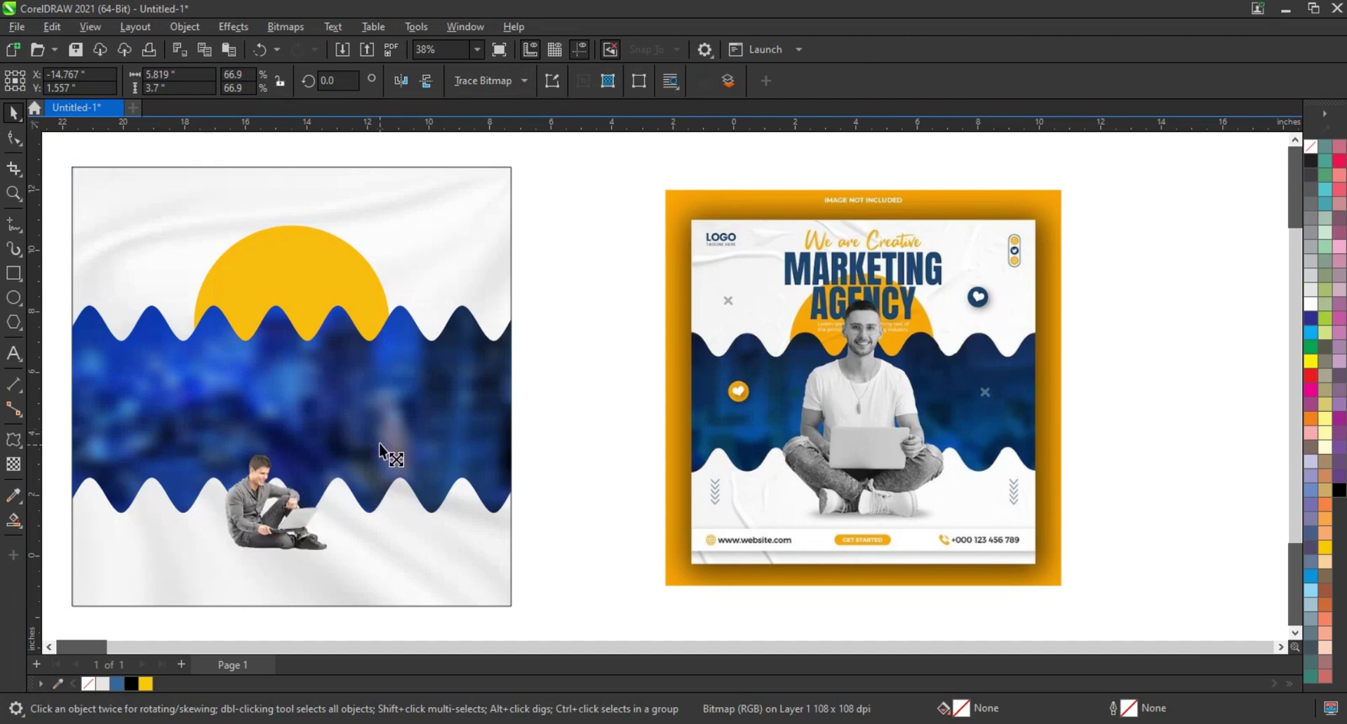
# - Enlarge the man-with-laptop image to about 160% over the wave band
pyautogui.moveTo(376, 447); pyautogui.dragTo(485, 366)
pyautogui.moveTo(300, 502); pyautogui.dragTo(312, 494)
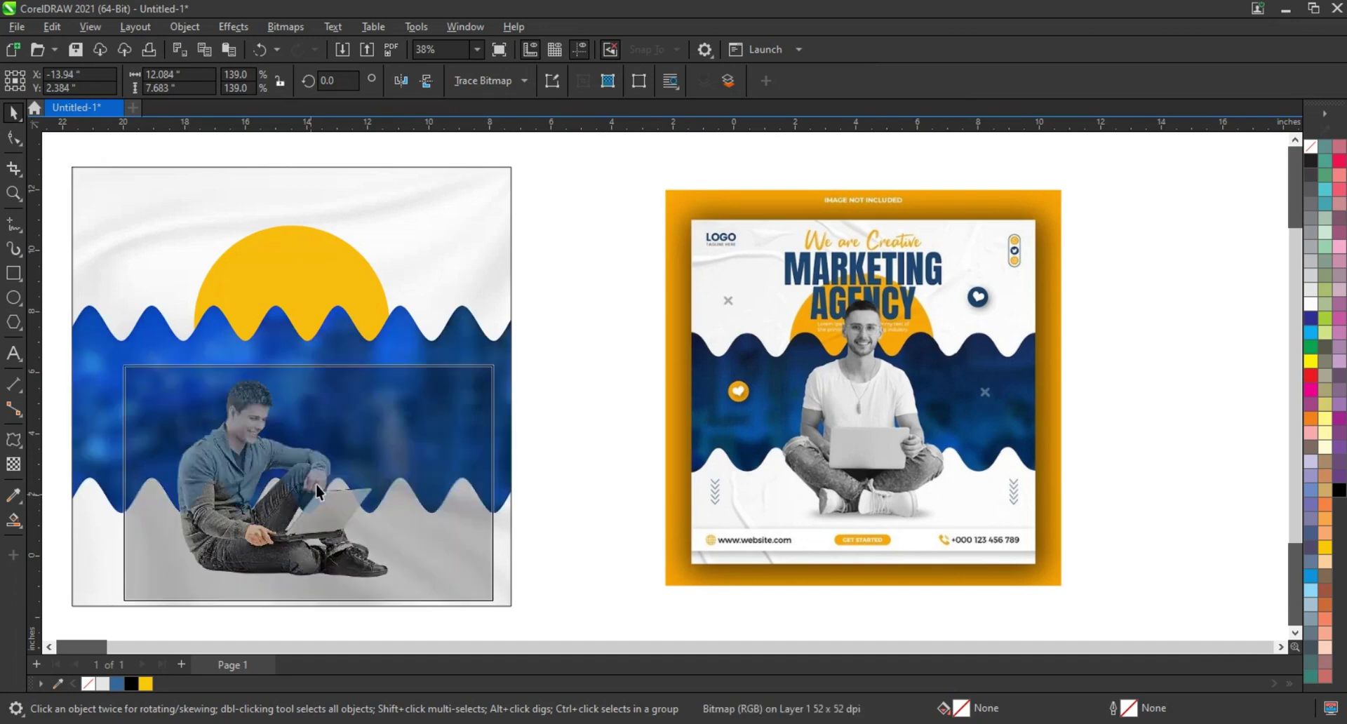
pyautogui.moveTo(501, 369); pyautogui.dragTo(535, 347)
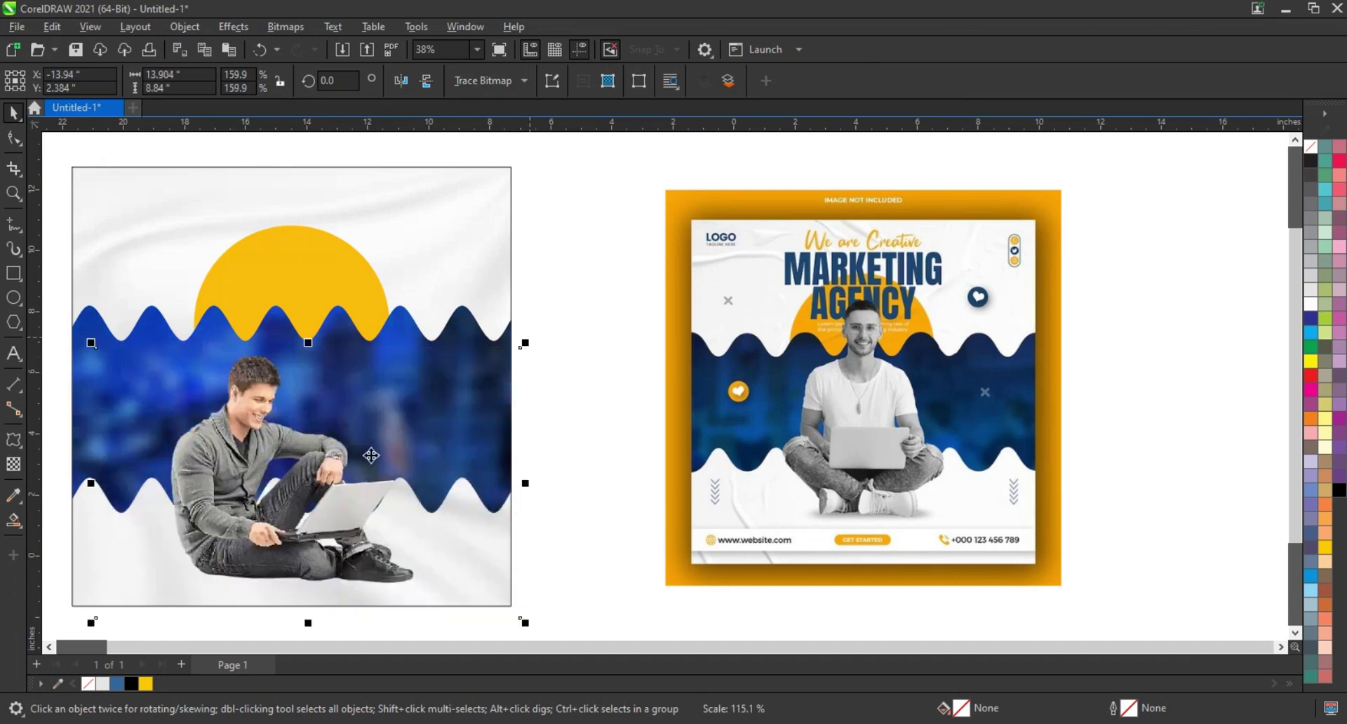
pyautogui.moveTo(335, 481); pyautogui.dragTo(340, 483)
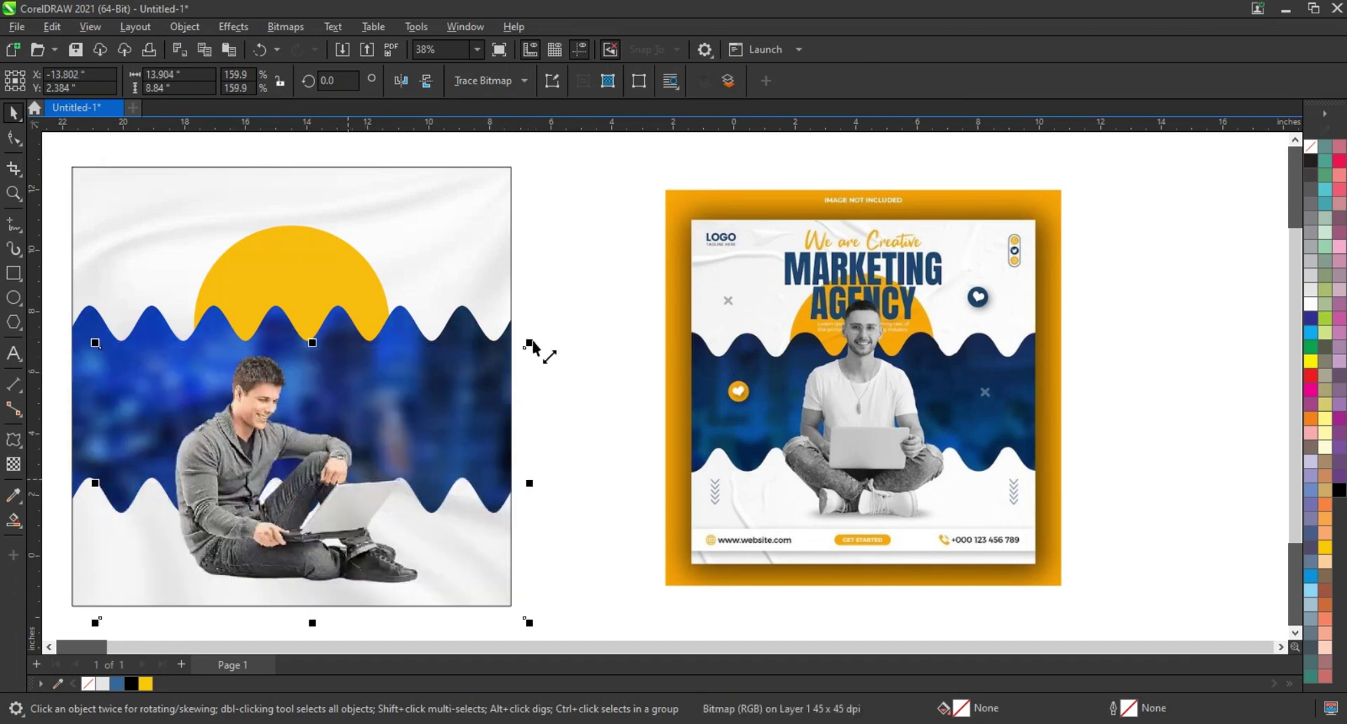
pyautogui.moveTo(531, 343); pyautogui.dragTo(541, 340)
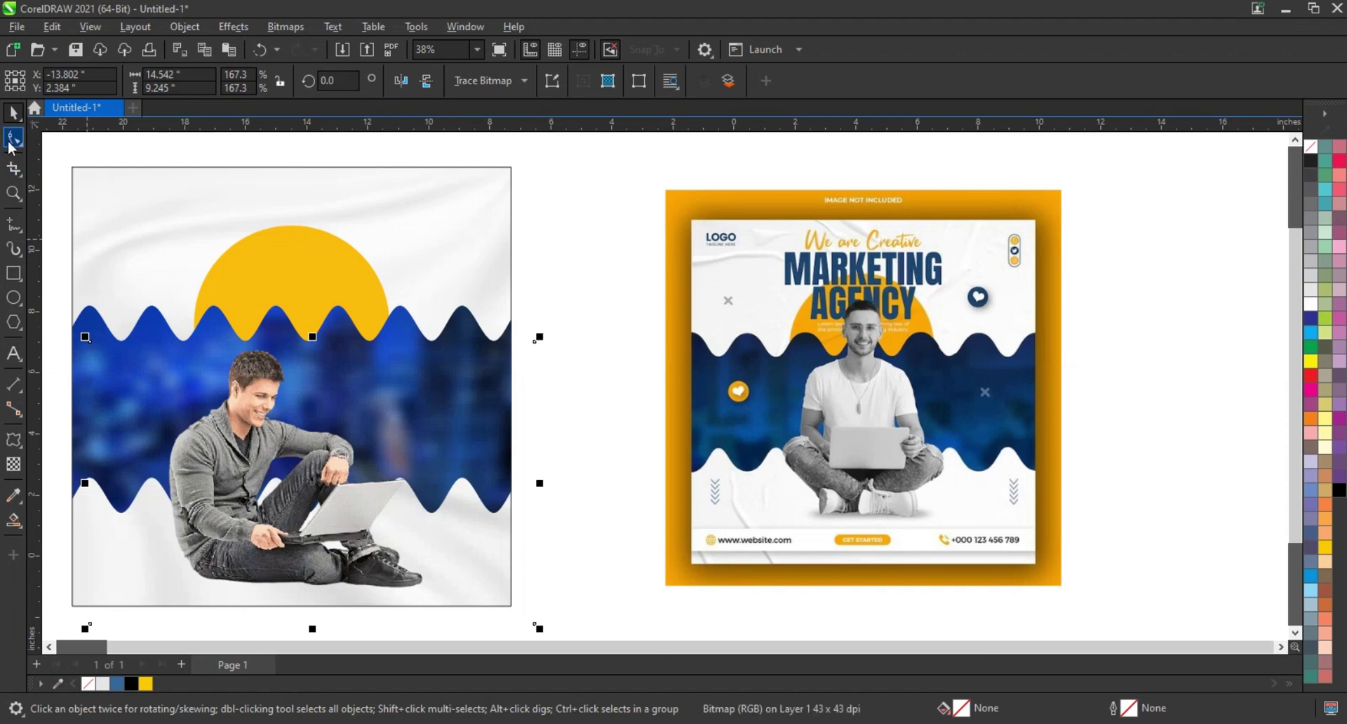
# - Trim the man image's bottom and right edges in to the square's borders
pyautogui.click(11, 139)
pyautogui.moveTo(76, 624); pyautogui.dragTo(88, 601)
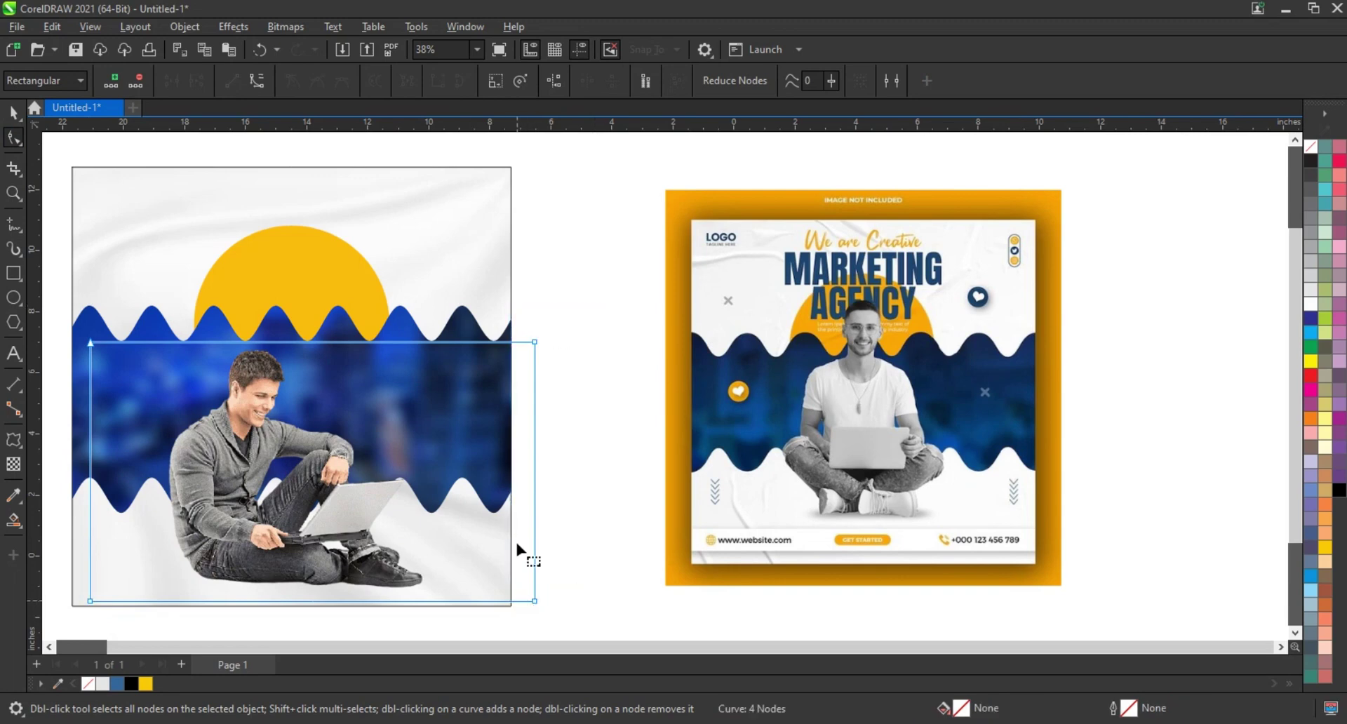
pyautogui.moveTo(534, 601); pyautogui.dragTo(505, 604)
pyautogui.click(13, 112)
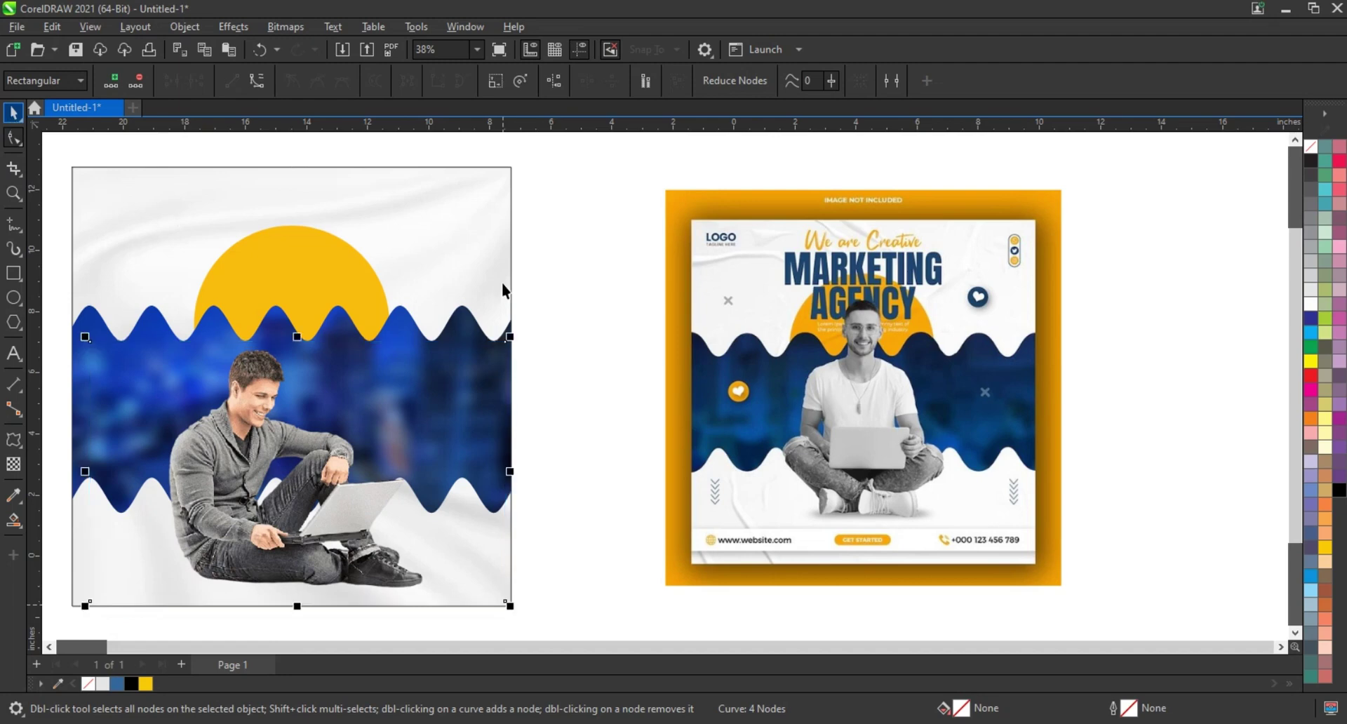
pyautogui.click(562, 305)
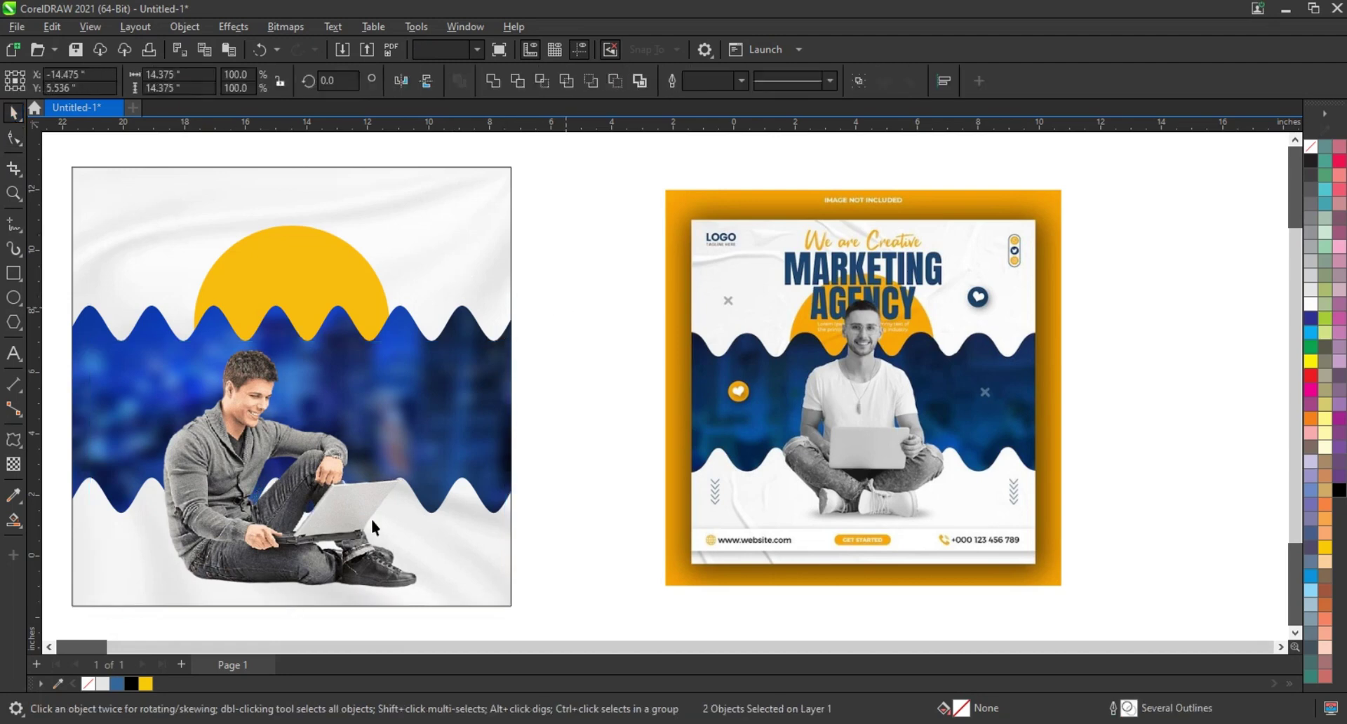
pyautogui.click(370, 517)
# - Zoom out, then marquee-zoom to frame both designs in view
pyautogui.click(562, 465)
pyautogui.scroll(-1, 562, 464)
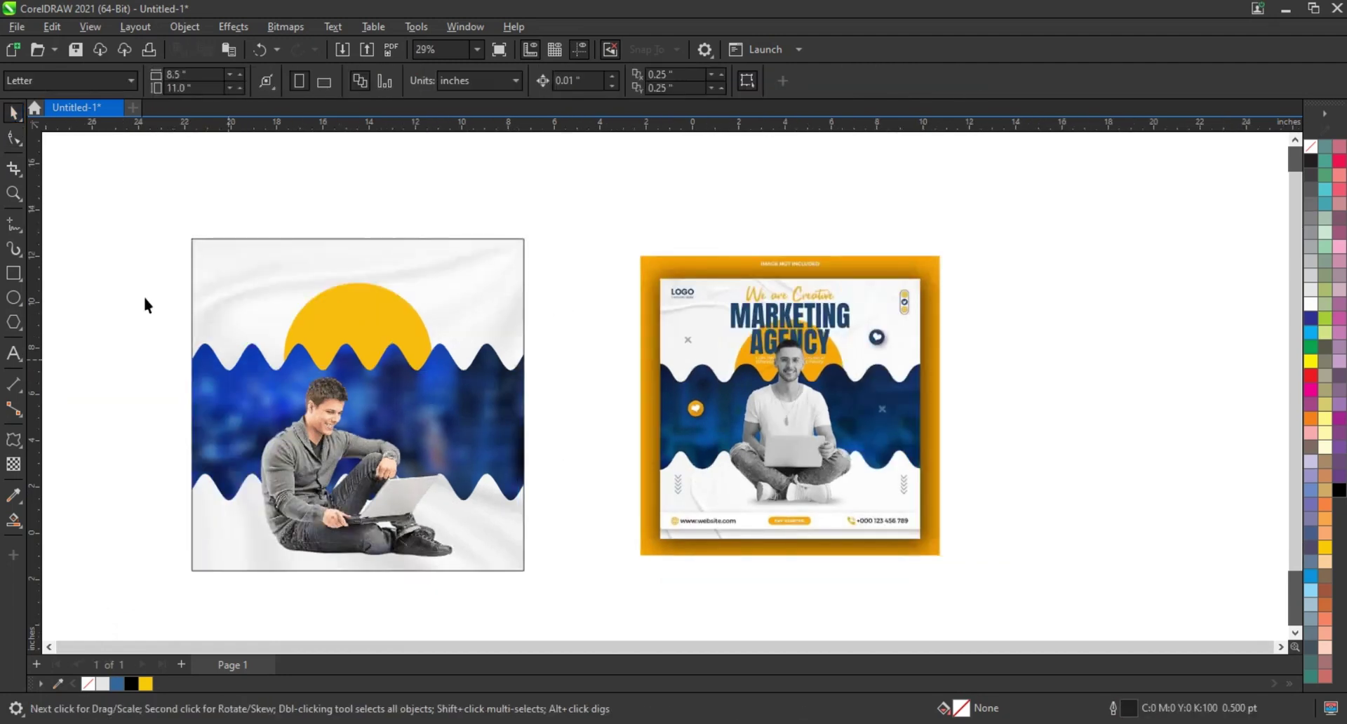
pyautogui.click(13, 193)
pyautogui.moveTo(141, 213); pyautogui.dragTo(947, 592)
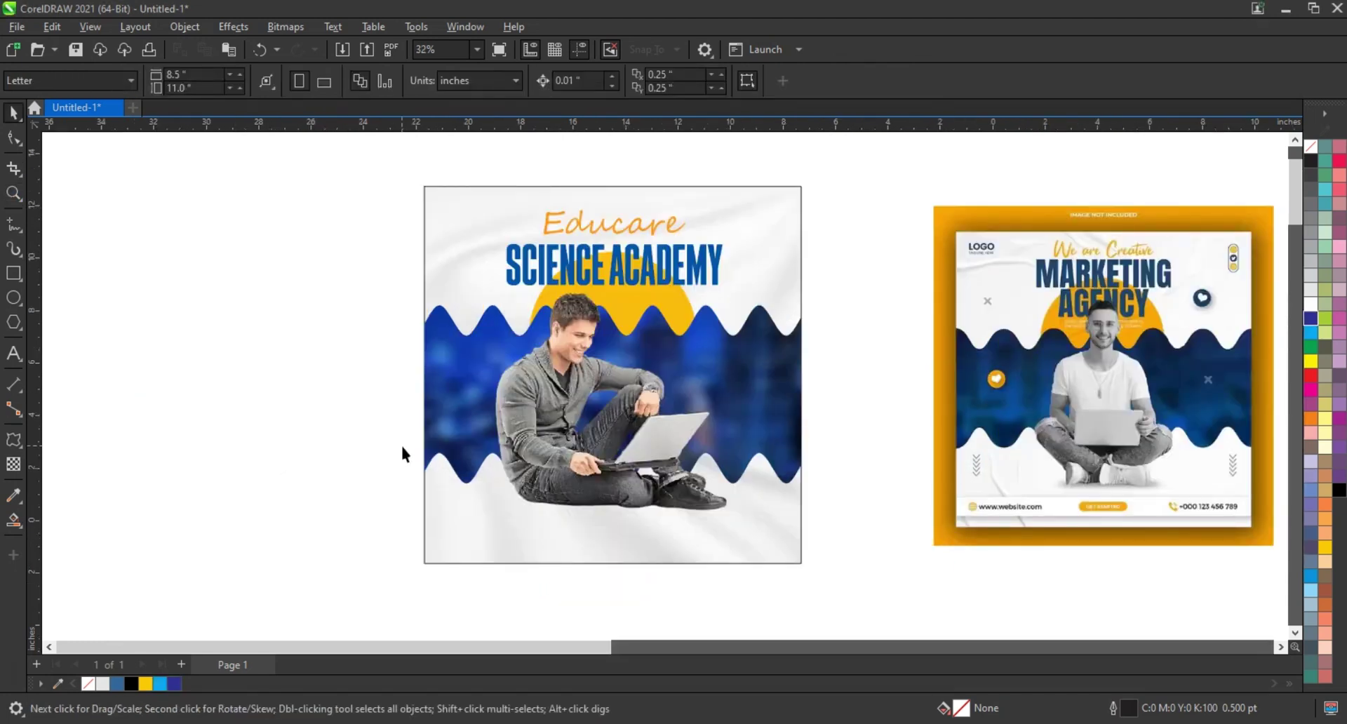
pyautogui.click(13, 273)
# - Draw a white, outline-free rectangle strip across the bottom of the design
pyautogui.moveTo(424, 517); pyautogui.dragTo(801, 546)
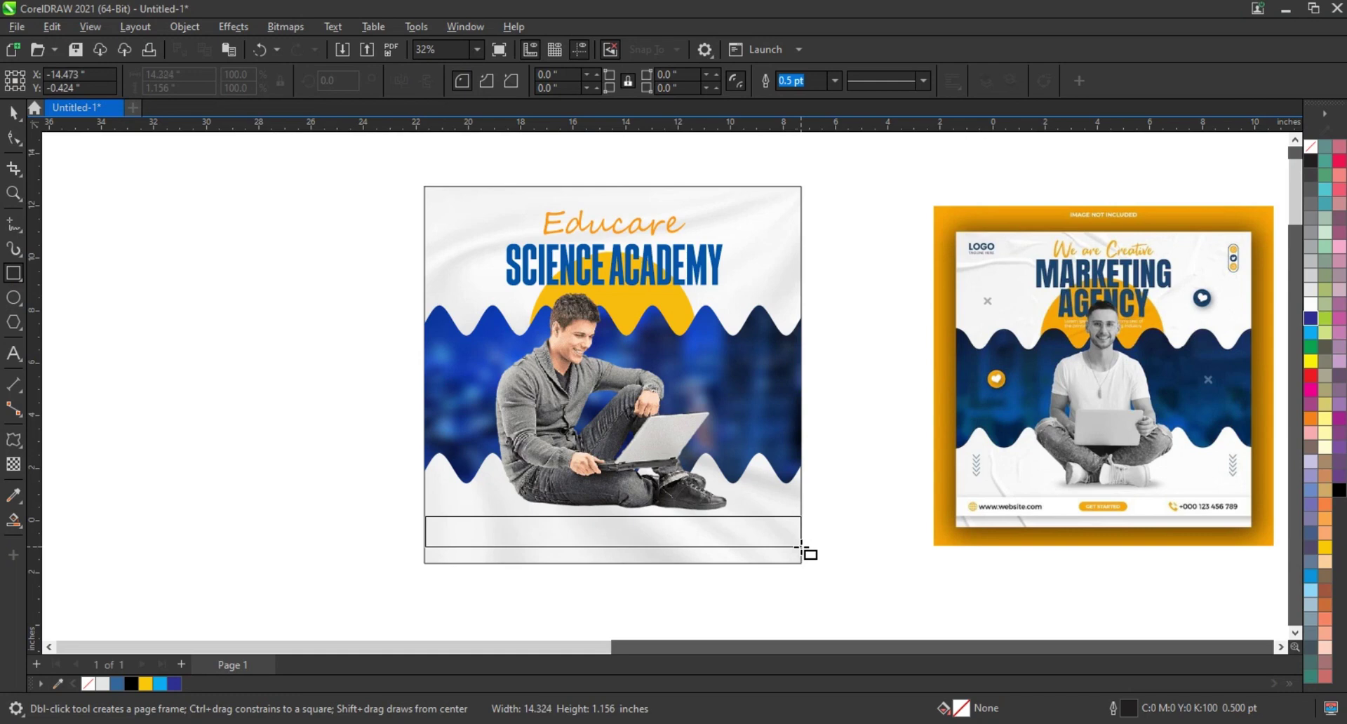
pyautogui.moveTo(800, 547); pyautogui.dragTo(802, 547)
pyautogui.press('space')
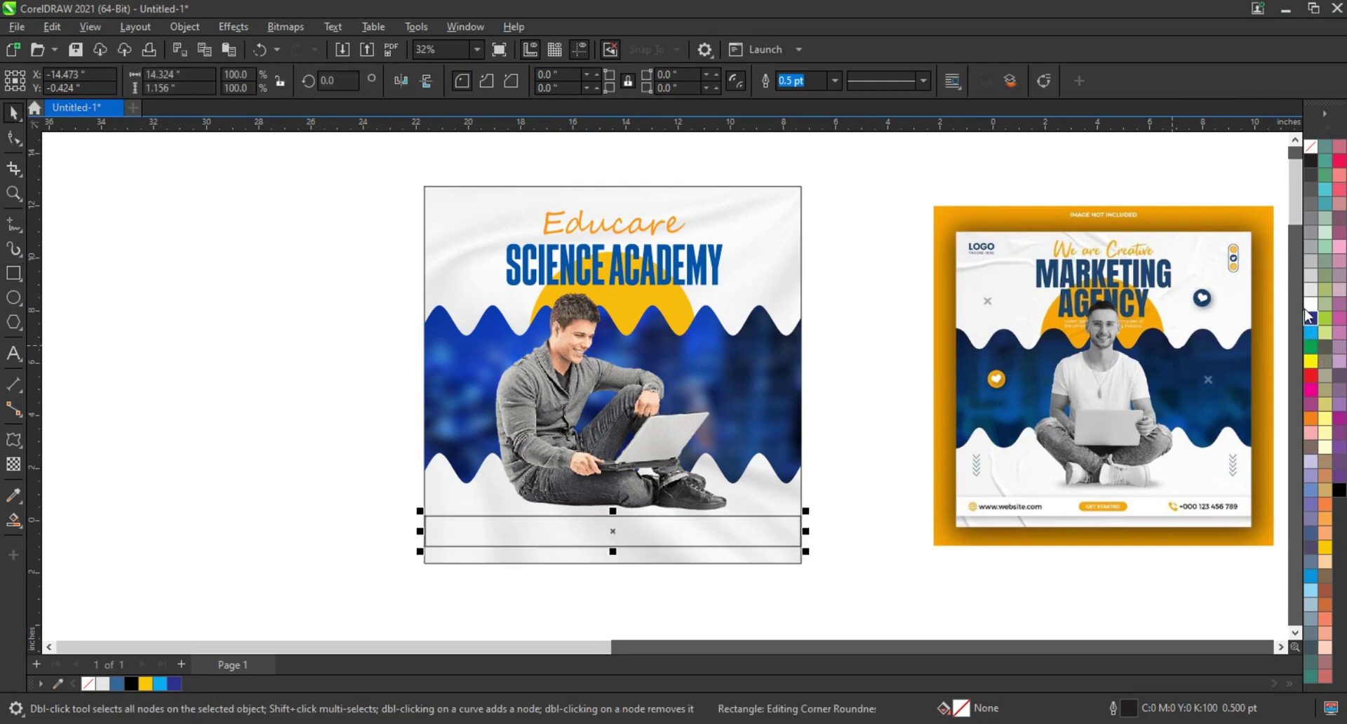
pyautogui.click(1310, 303)
pyautogui.click(686, 557)
pyautogui.click(645, 532)
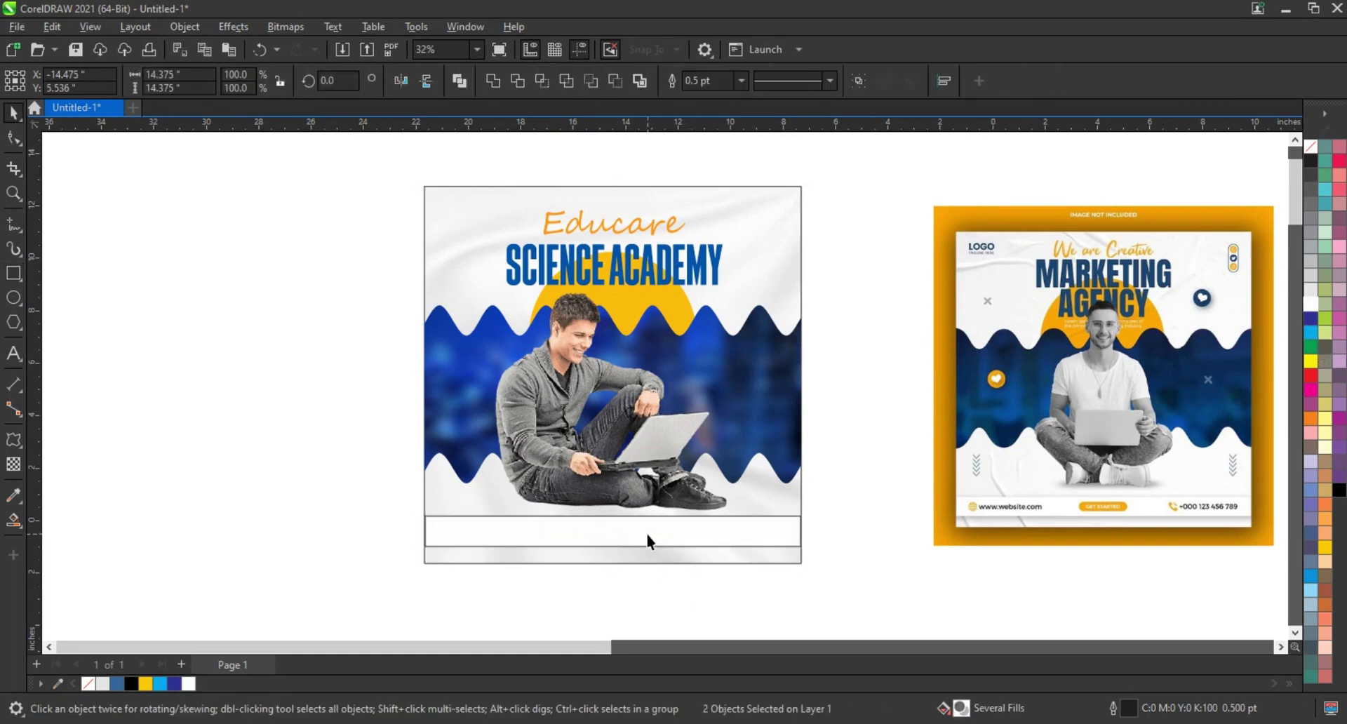
pyautogui.rightClick(1311, 146)
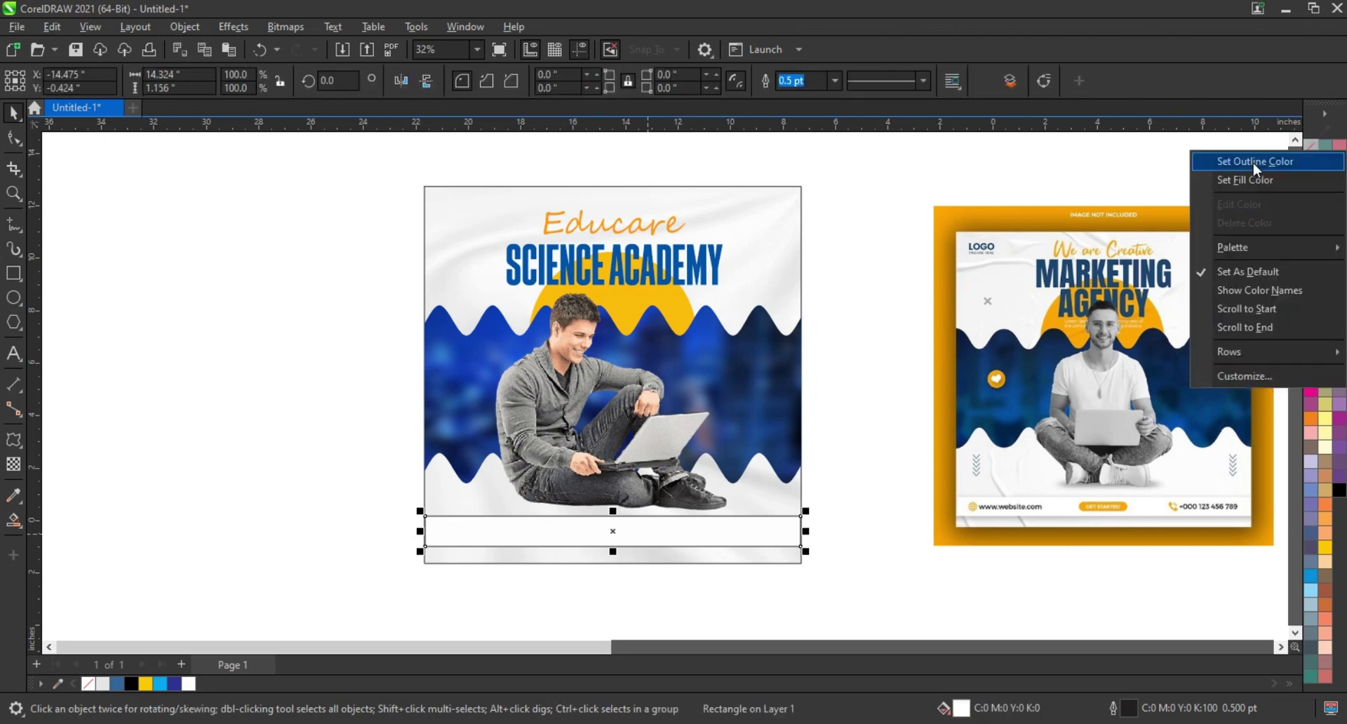
# - Lower the strip's top edge slightly and preview the finished post full screen
pyautogui.moveTo(610, 516); pyautogui.dragTo(612, 520)
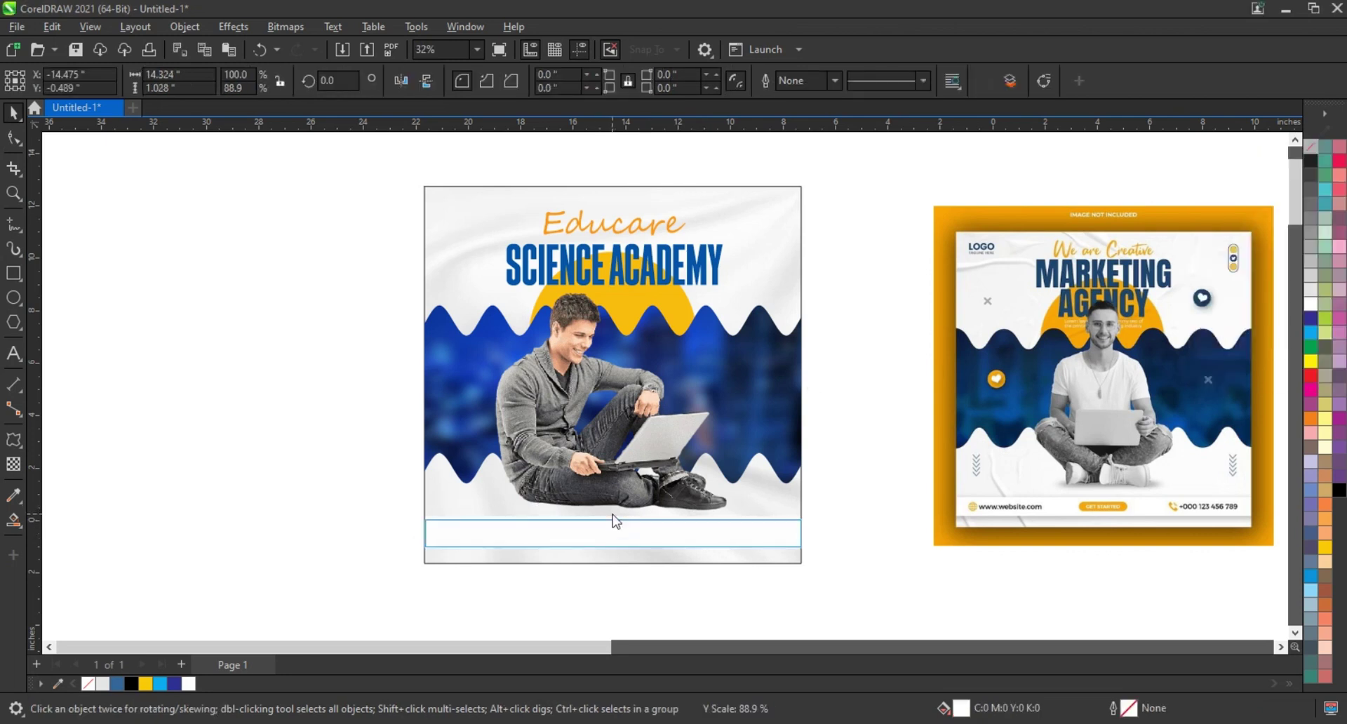
pyautogui.keyDown('shift'); pyautogui.click(647, 559); pyautogui.keyUp('shift')
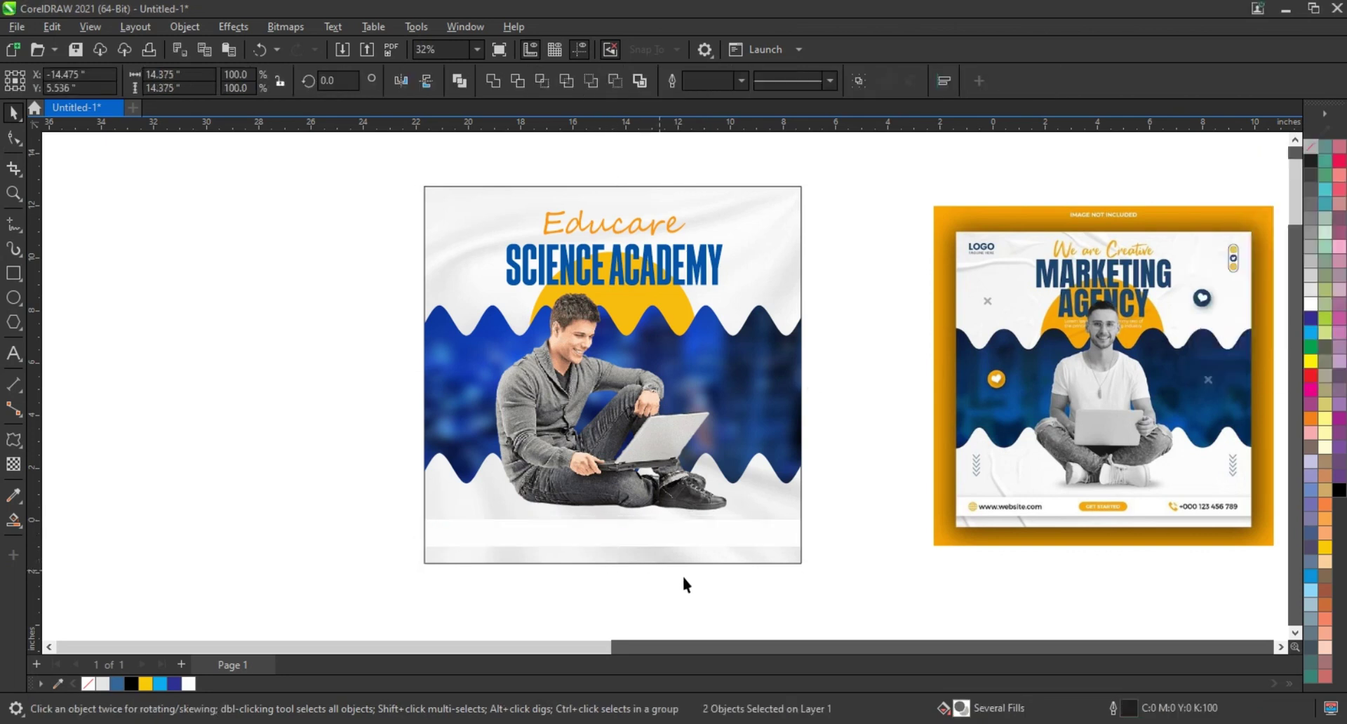
pyautogui.click(605, 589)
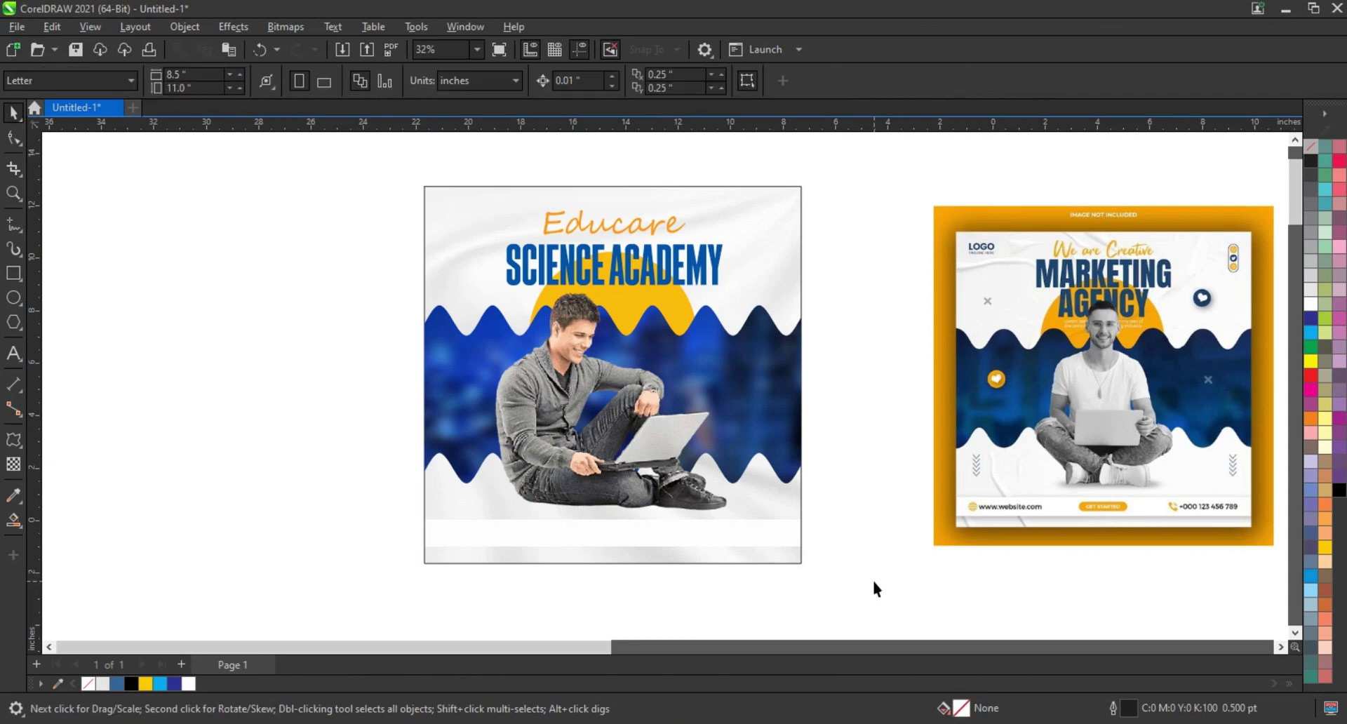
pyautogui.press('F9')
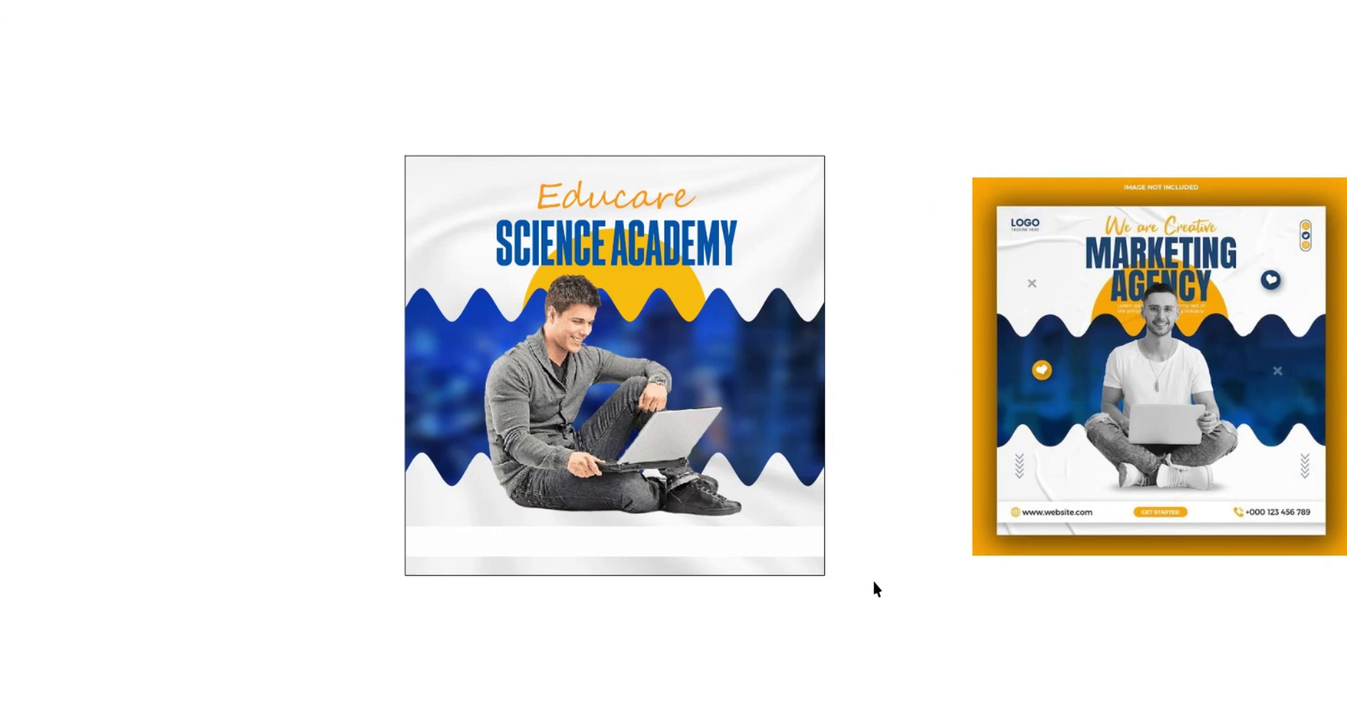